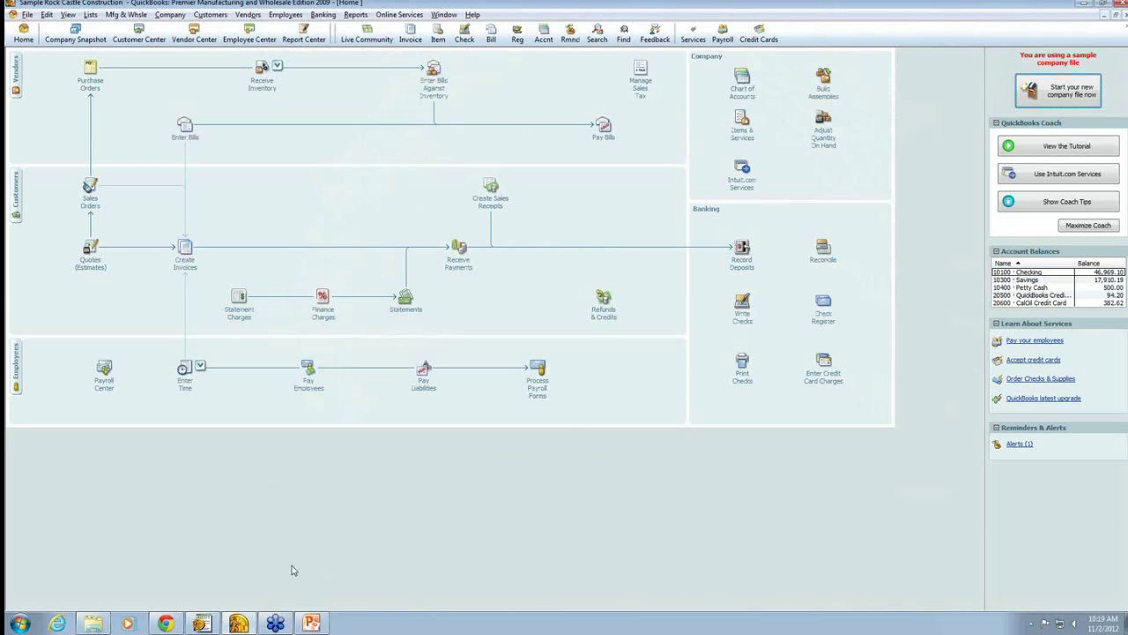
- Bring the QuickBooks Web Connector up over the SugarCRM dashboard and shift it left to uncover the dashlets
mouse_move(167, 621)
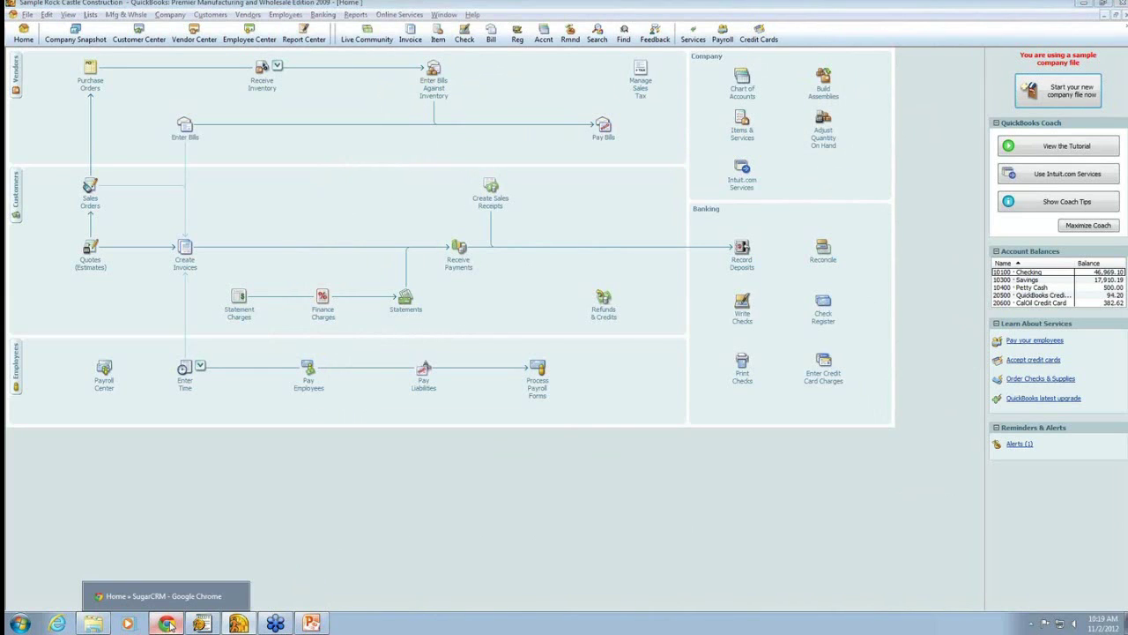
left_click(159, 596)
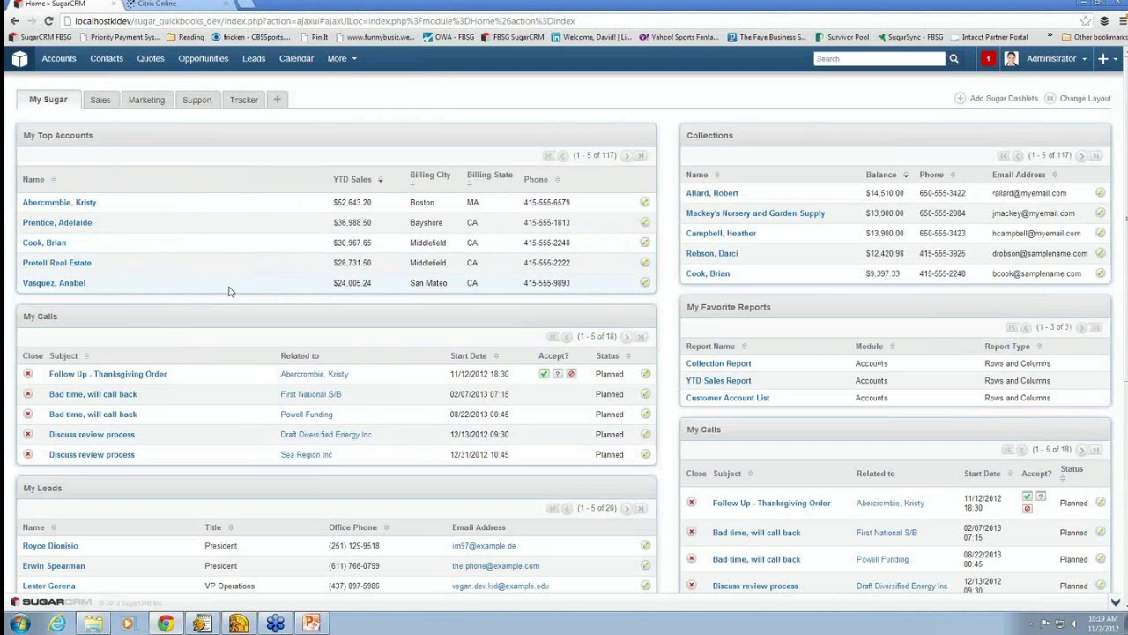
left_click(203, 624)
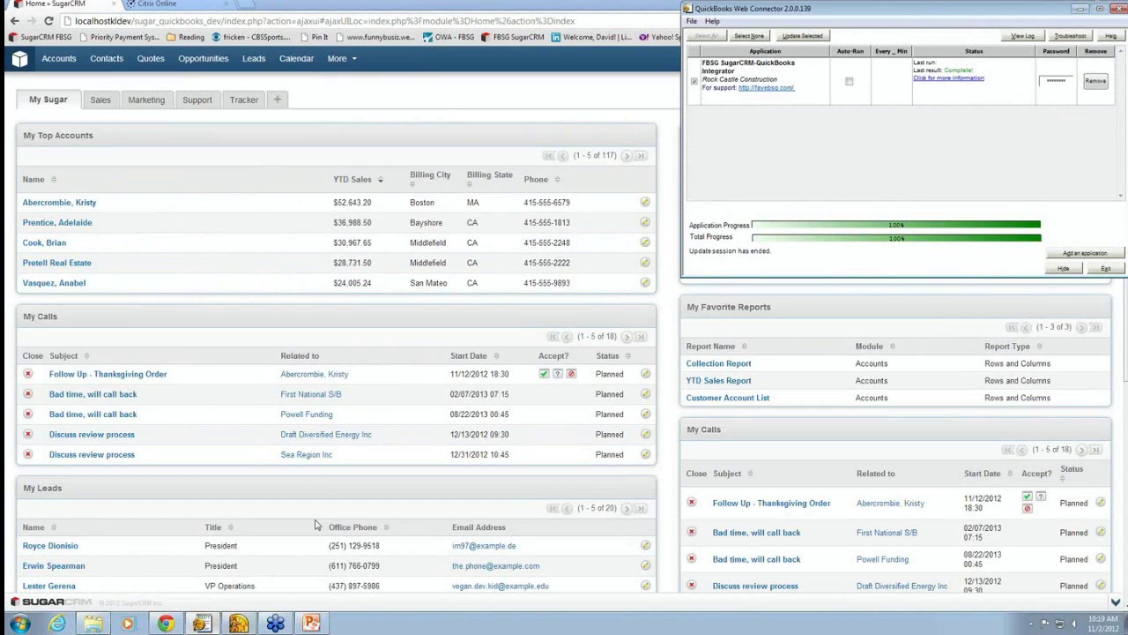
left_click_drag(859, 15, 807, 14)
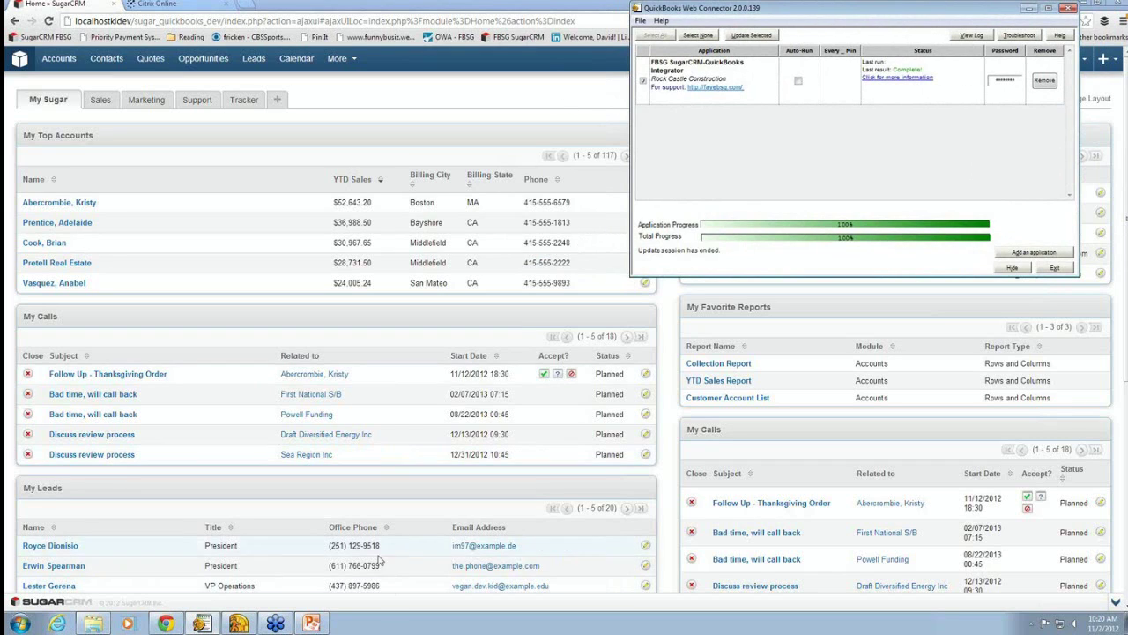
- Bring the SugarCRM browser back in front of the Web Connector to reveal the full My Sugar dashboard
left_click(165, 623)
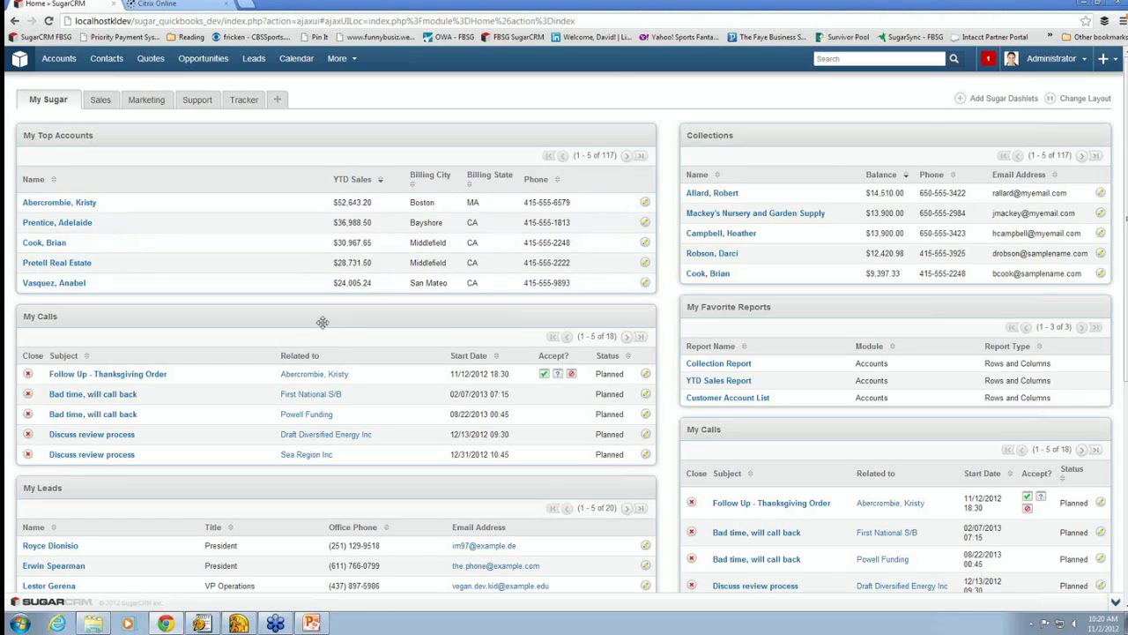
mouse_move(256, 314)
- Move the duplicate My Calls dashlet to the top of the left column, then delete it
left_click_drag(348, 306, 352, 134)
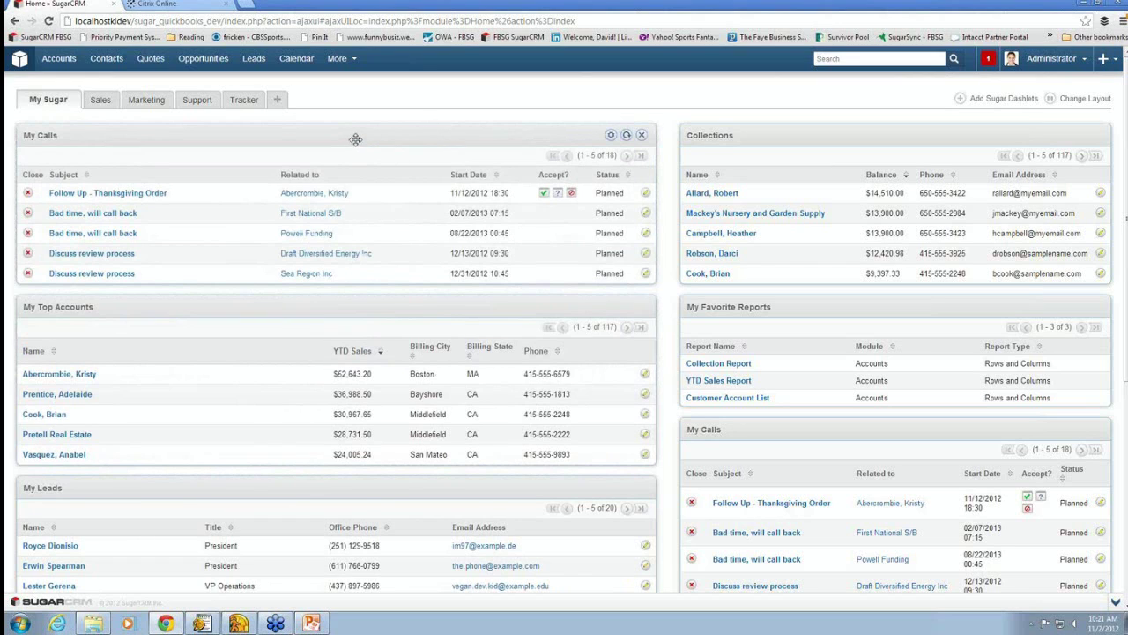
left_click(642, 135)
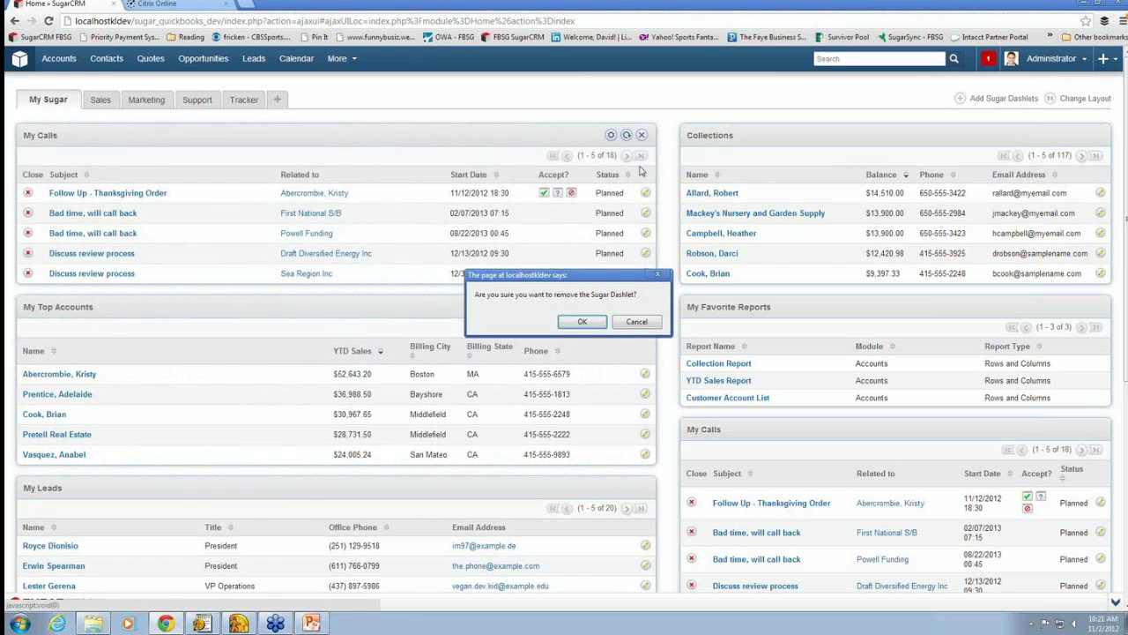
left_click(583, 321)
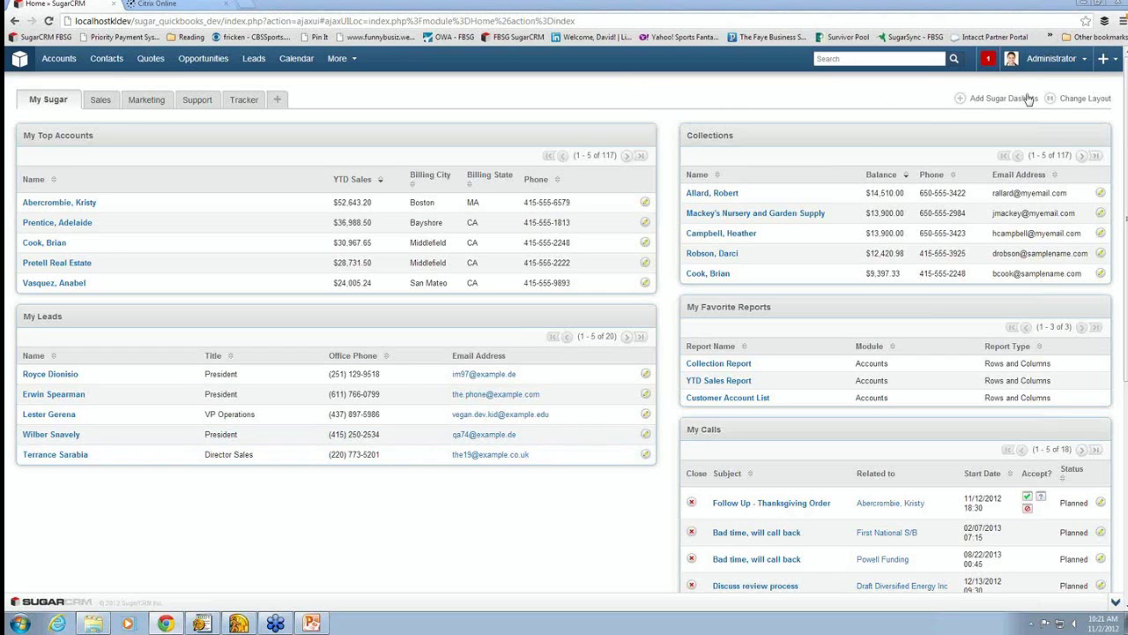
- Go to the Admin settings and open QuickBooks Integration Configuration
left_click(1054, 58)
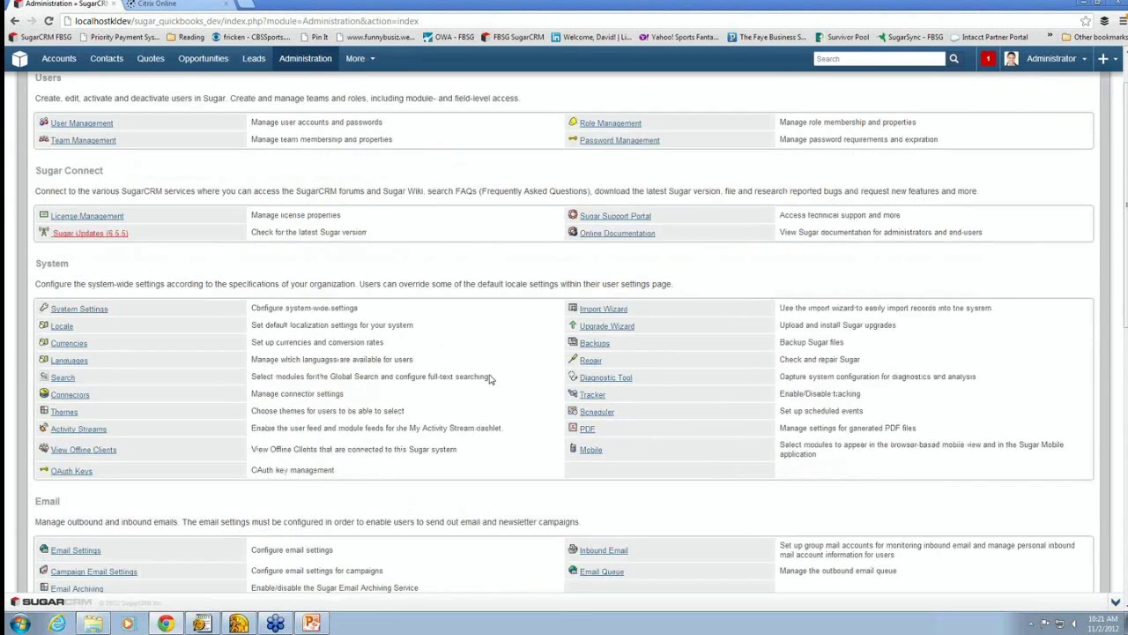
scroll(491, 379, "down", 3)
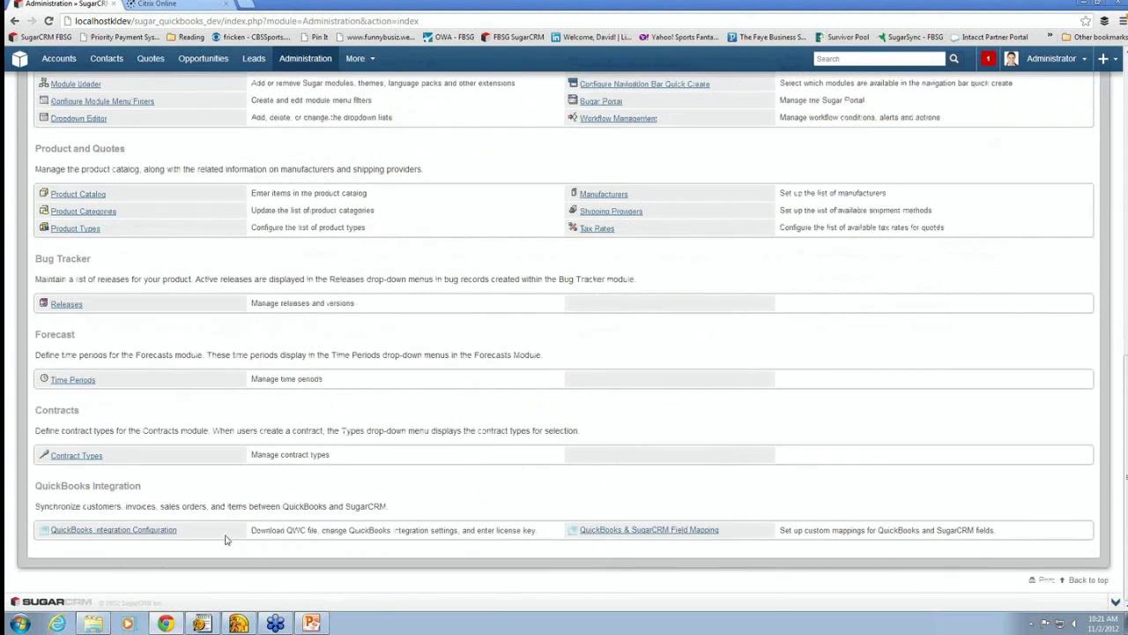
left_click(156, 531)
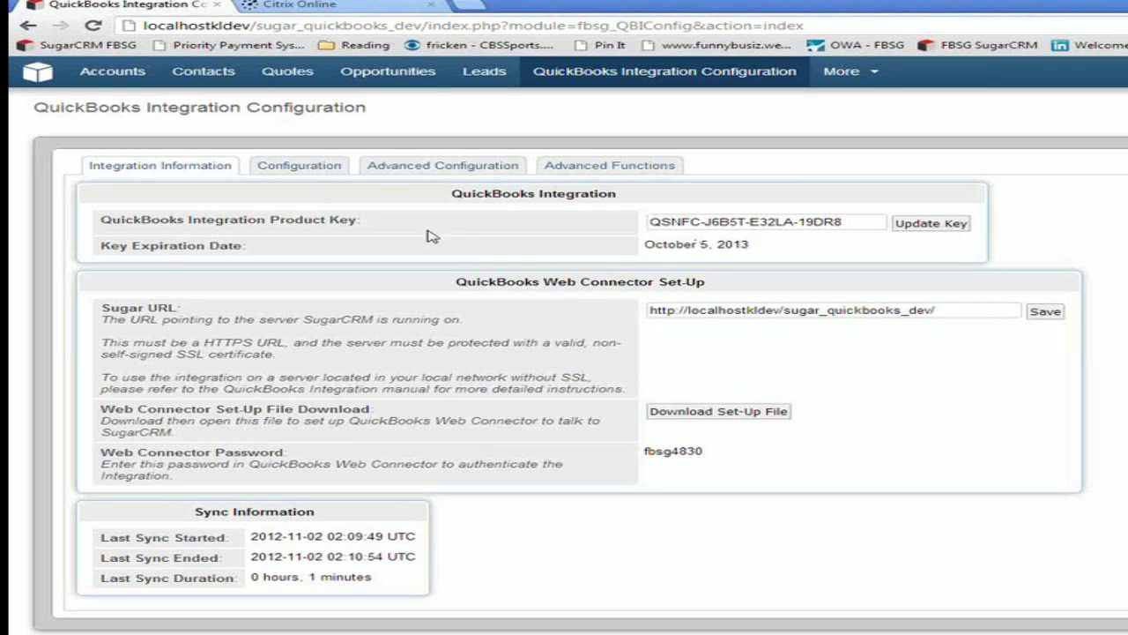
- Keep QuickBooks as the Master System and review the Quotes Export Destination choices (Sales Orders)
left_click(315, 169)
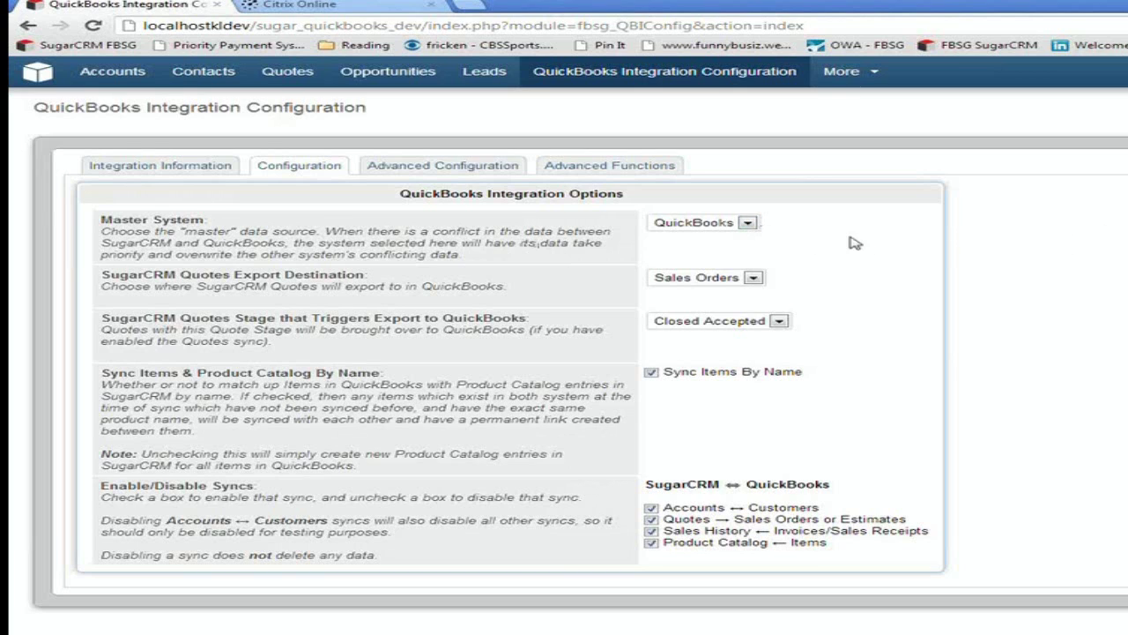
left_click(747, 224)
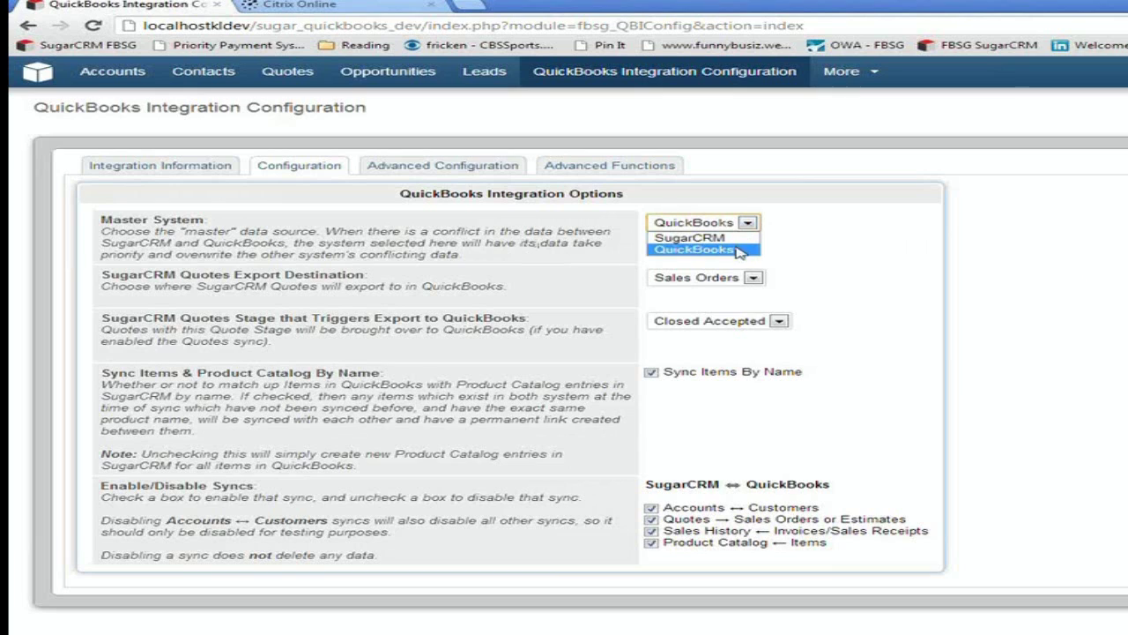
left_click(739, 251)
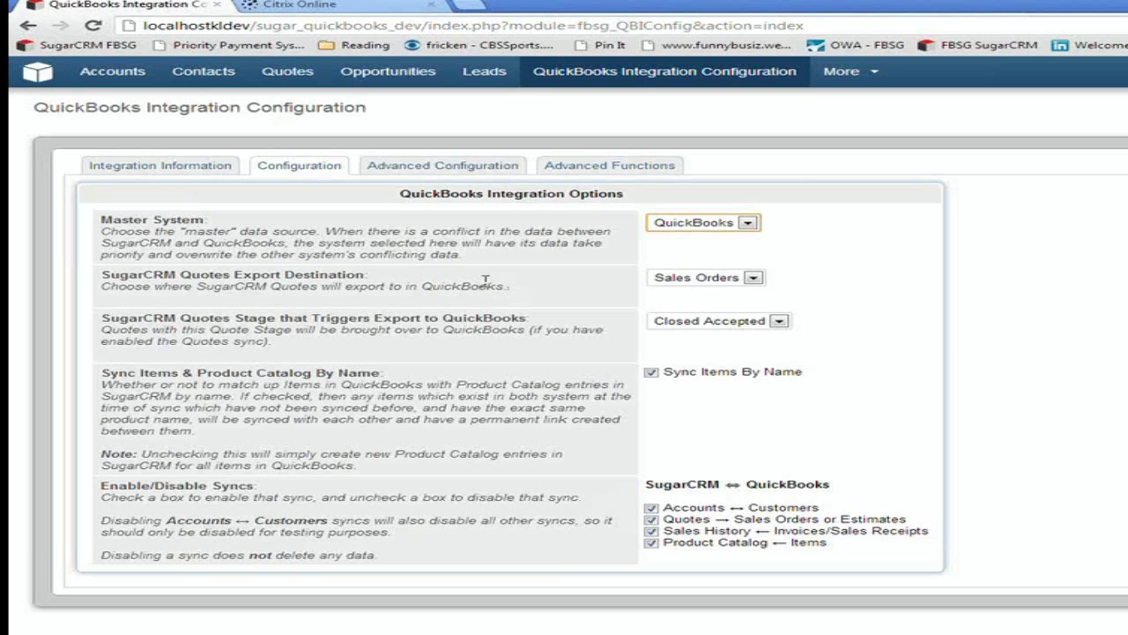
left_click(753, 279)
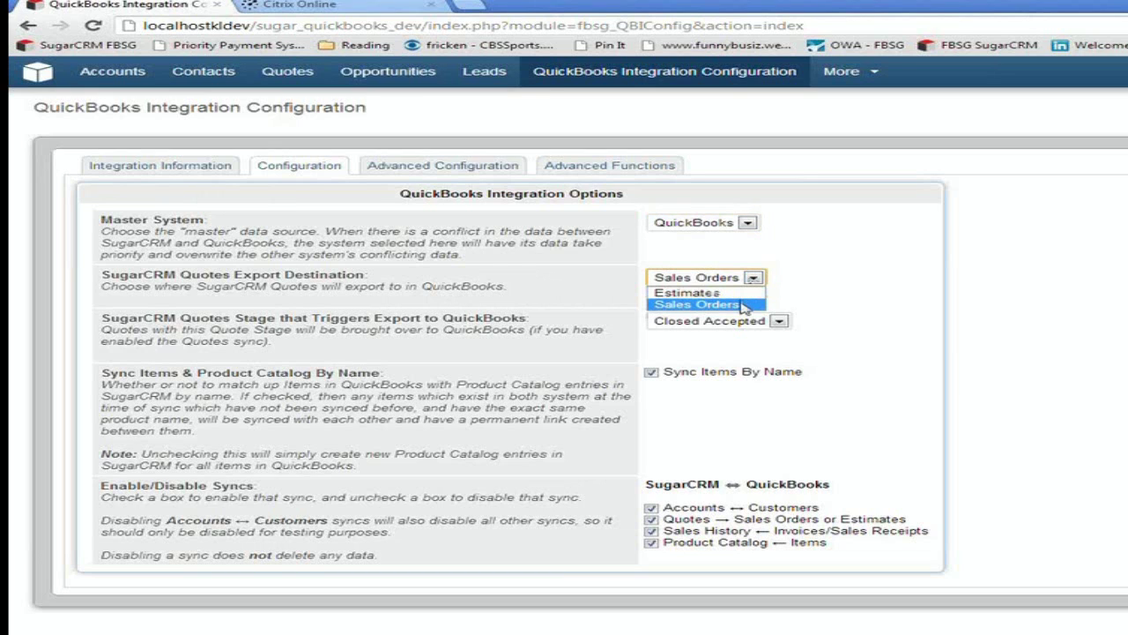
left_click(745, 303)
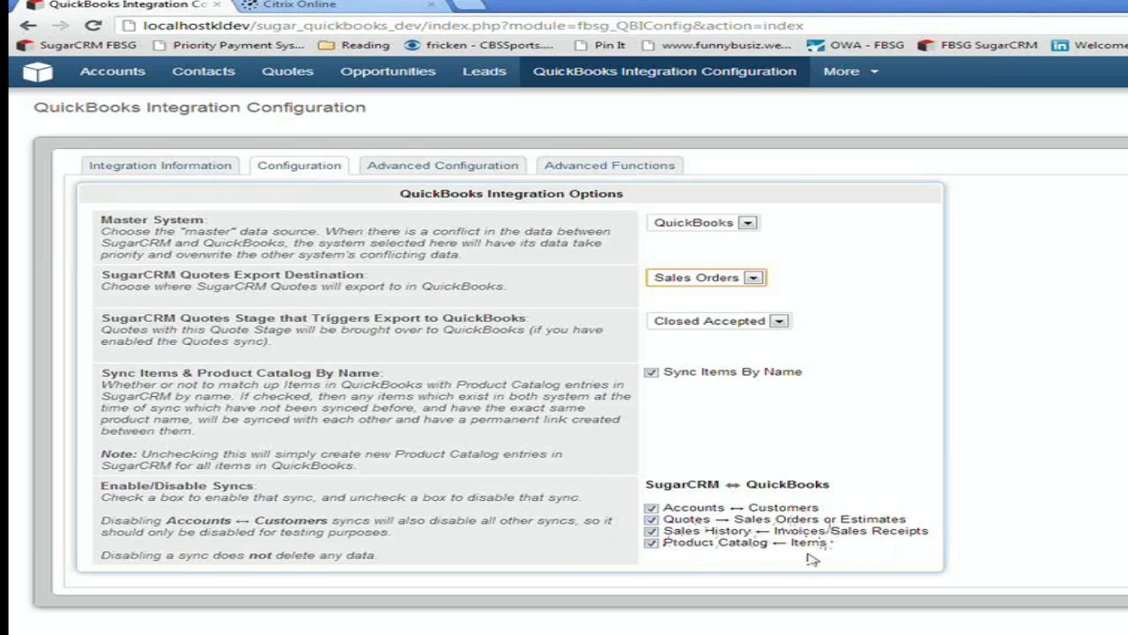
left_click(651, 543)
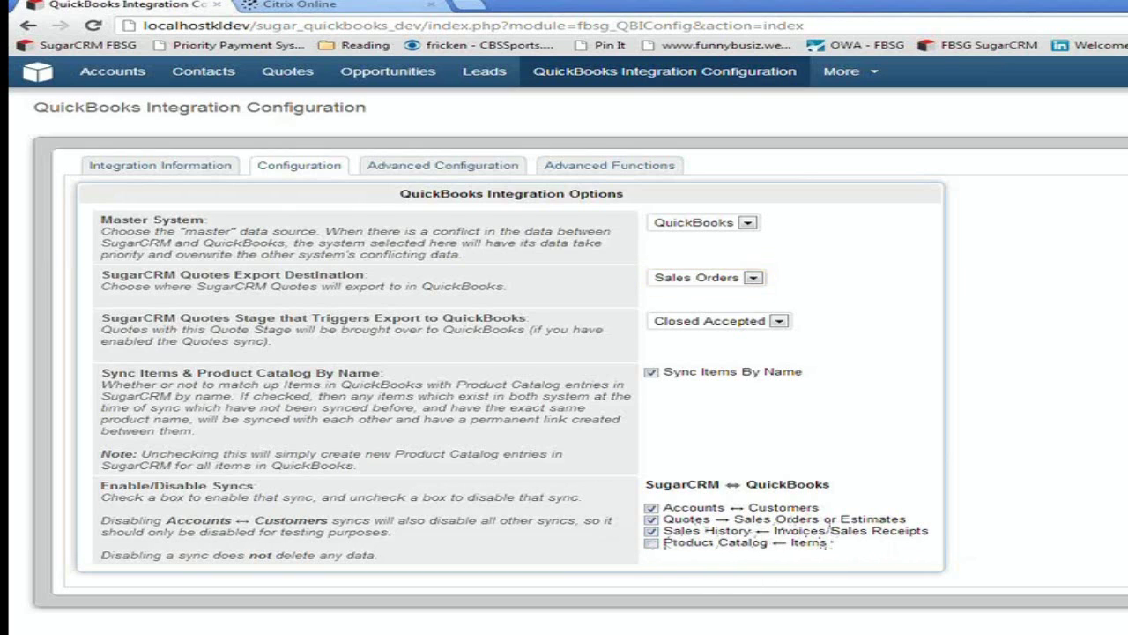
left_click(652, 543)
- Open the first account under the Accounts tab's Recently Viewed list
mouse_move(108, 88)
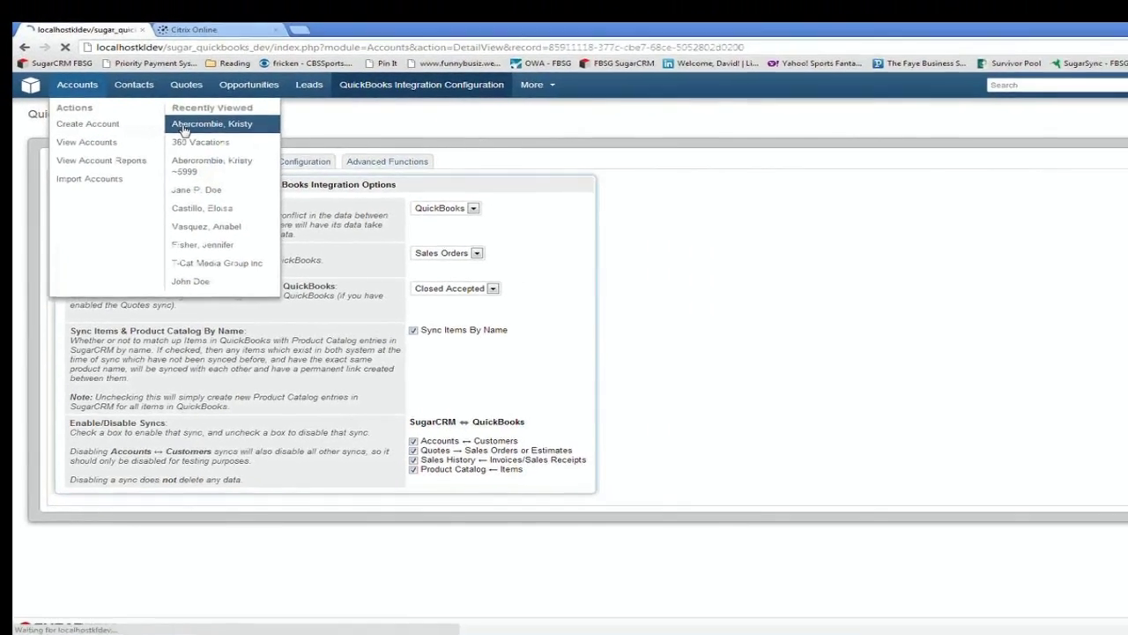
left_click(284, 127)
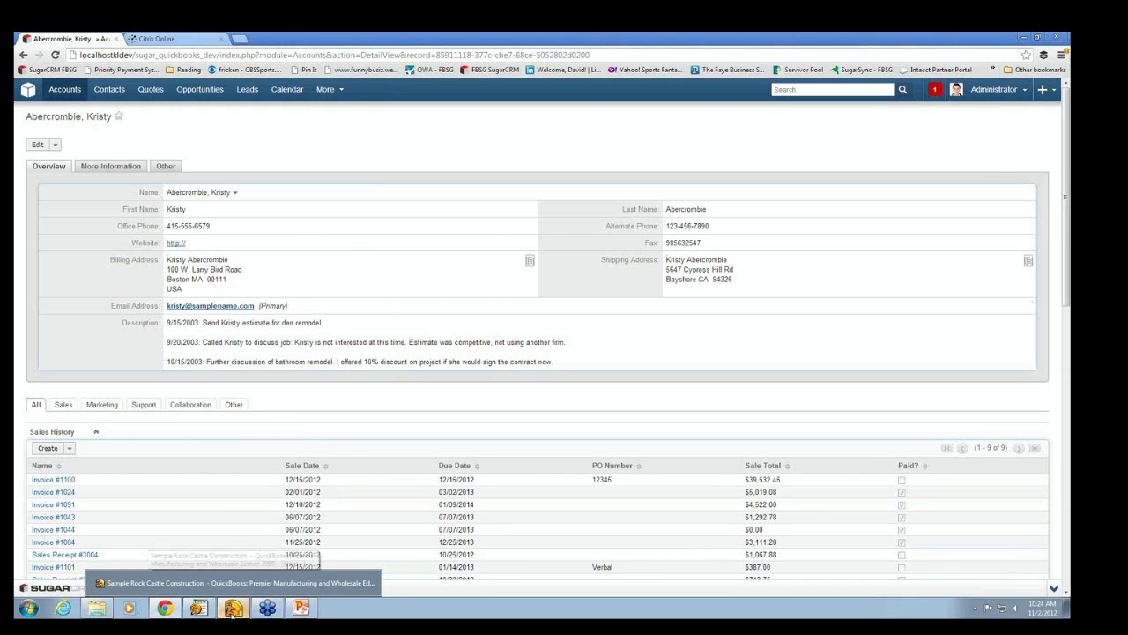
- In Customer Center, change the customer's bill-to street, city and zip code, then save the record
left_click(232, 609)
left_click(139, 68)
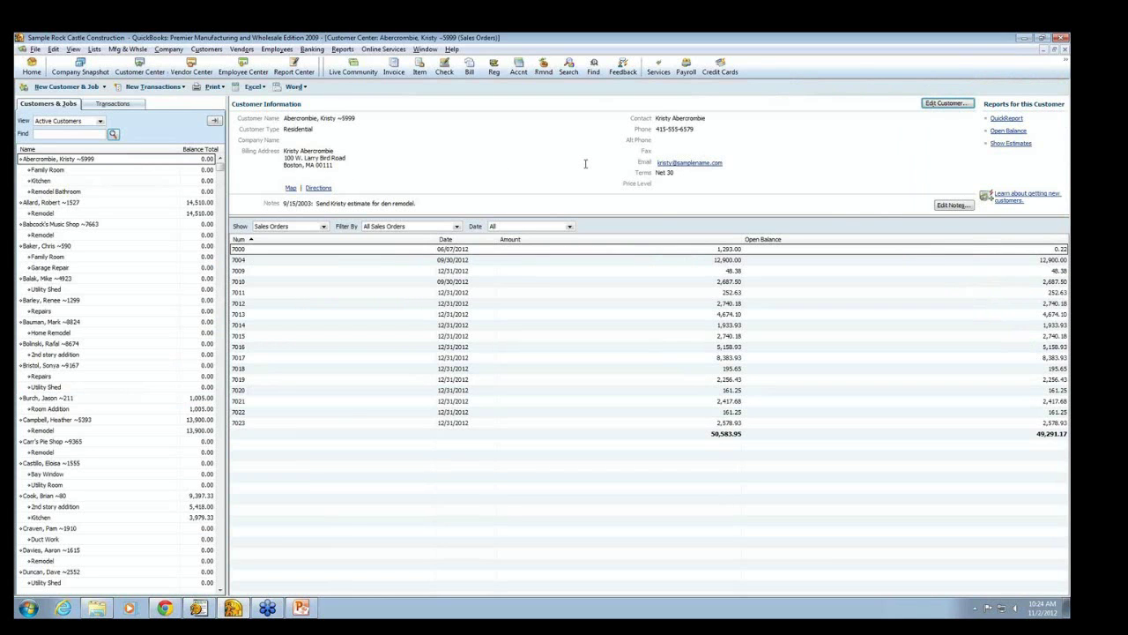
left_click(933, 108)
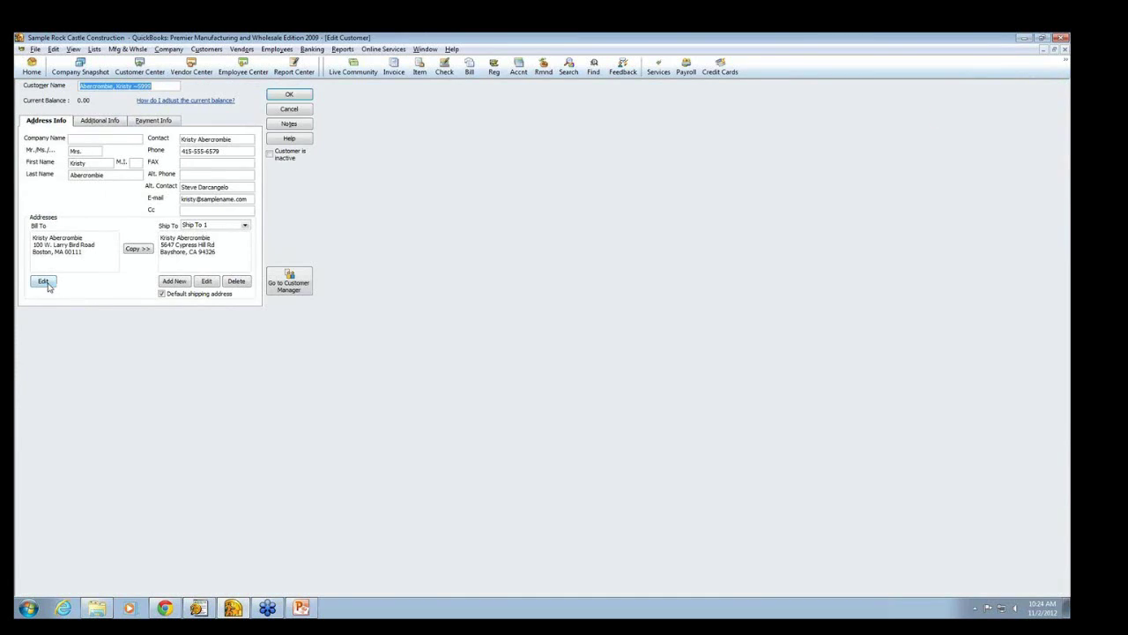
left_click(47, 282)
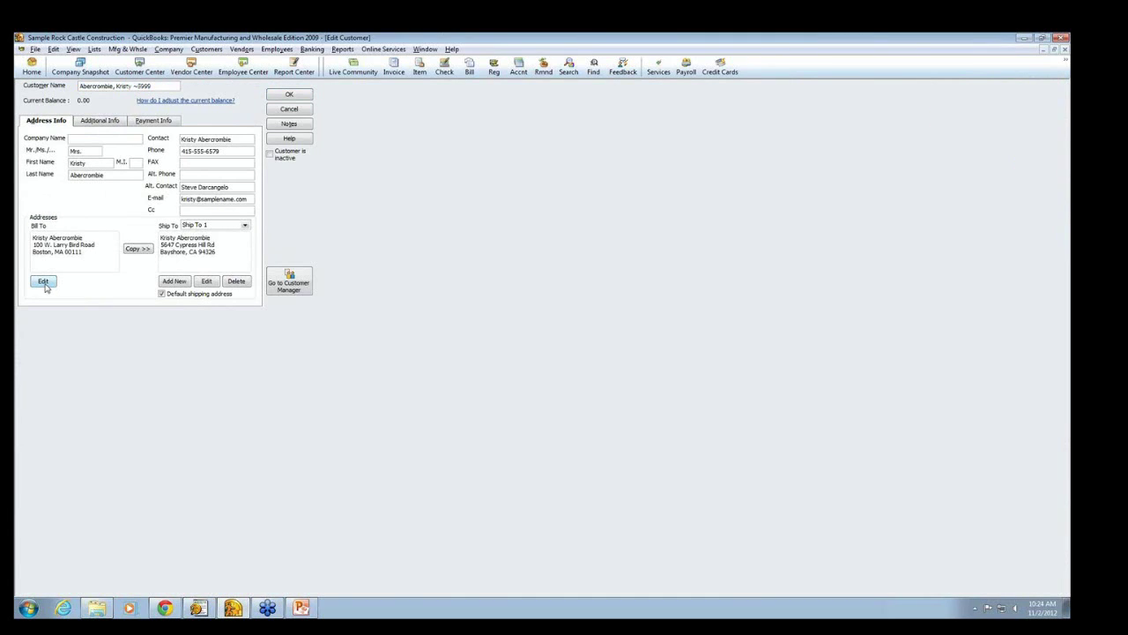
left_click_drag(568, 225, 501, 229)
type("999 Magic Johnson Pkwy")
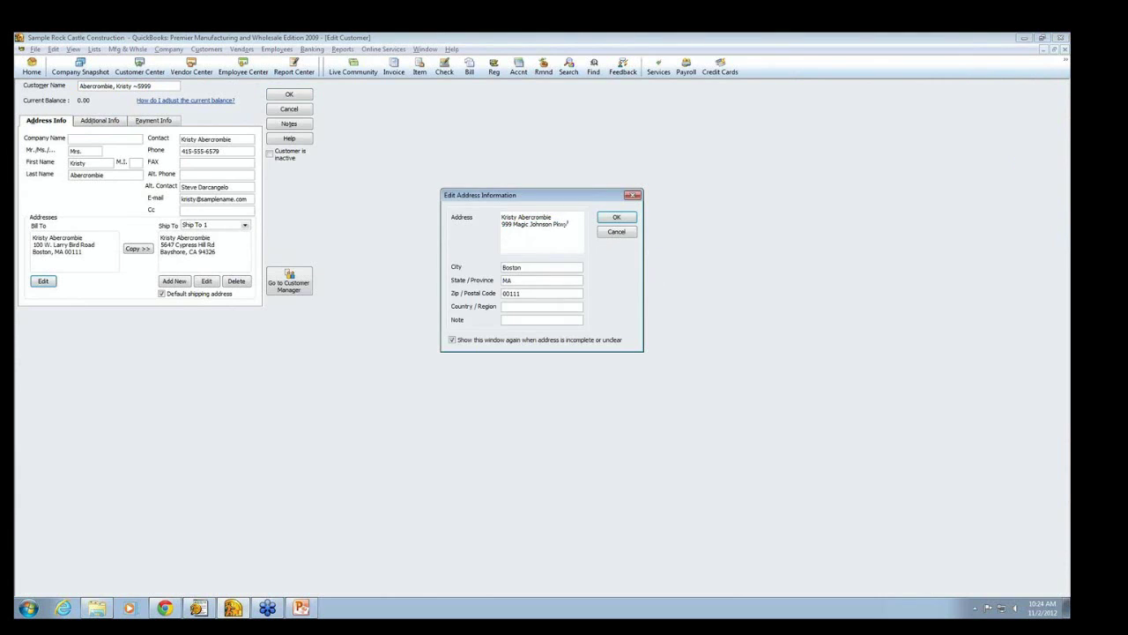
key("Tab")
type("L")
key("Tab")
type("9")
left_click(621, 217)
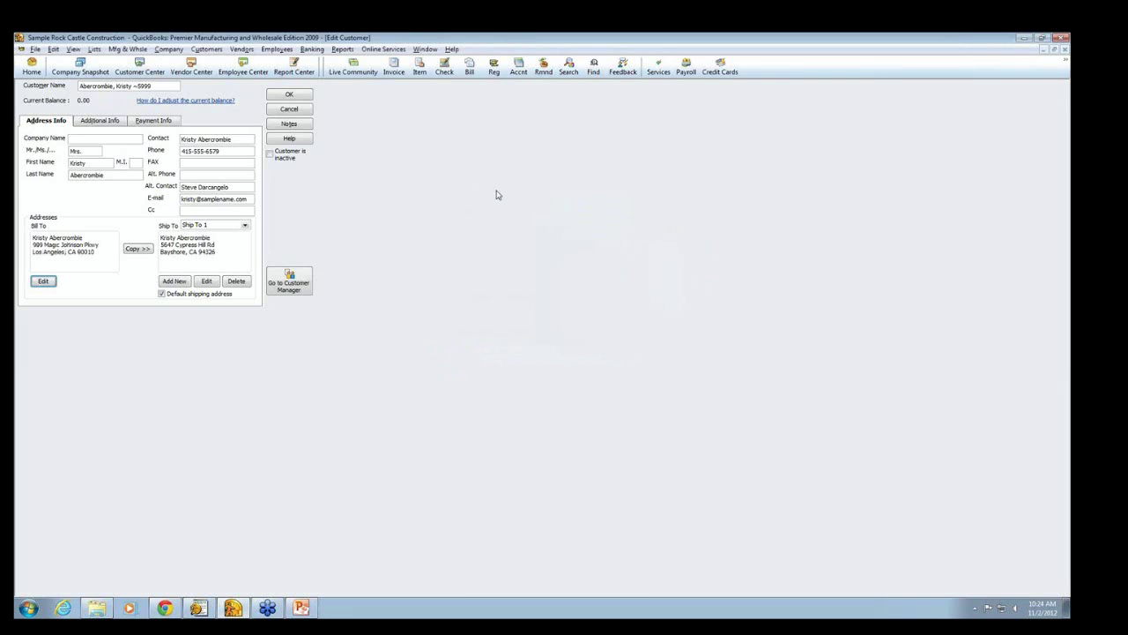
left_click(300, 97)
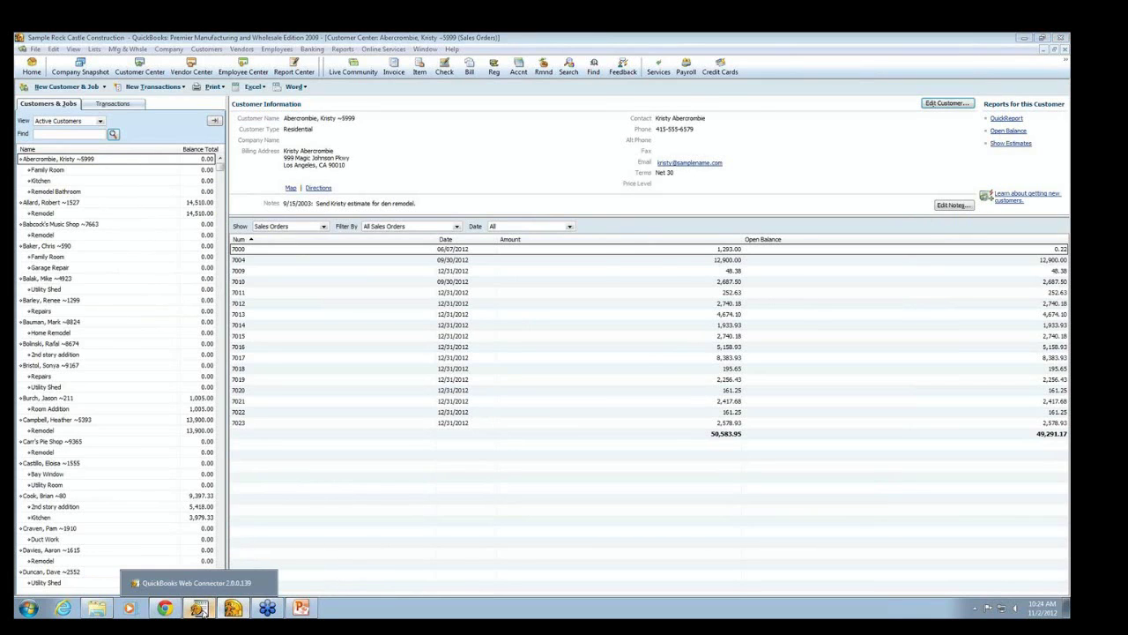
- Run Update Selected for the SugarCRM integrator in Web Connector, then return to the account in Chrome
left_click(200, 608)
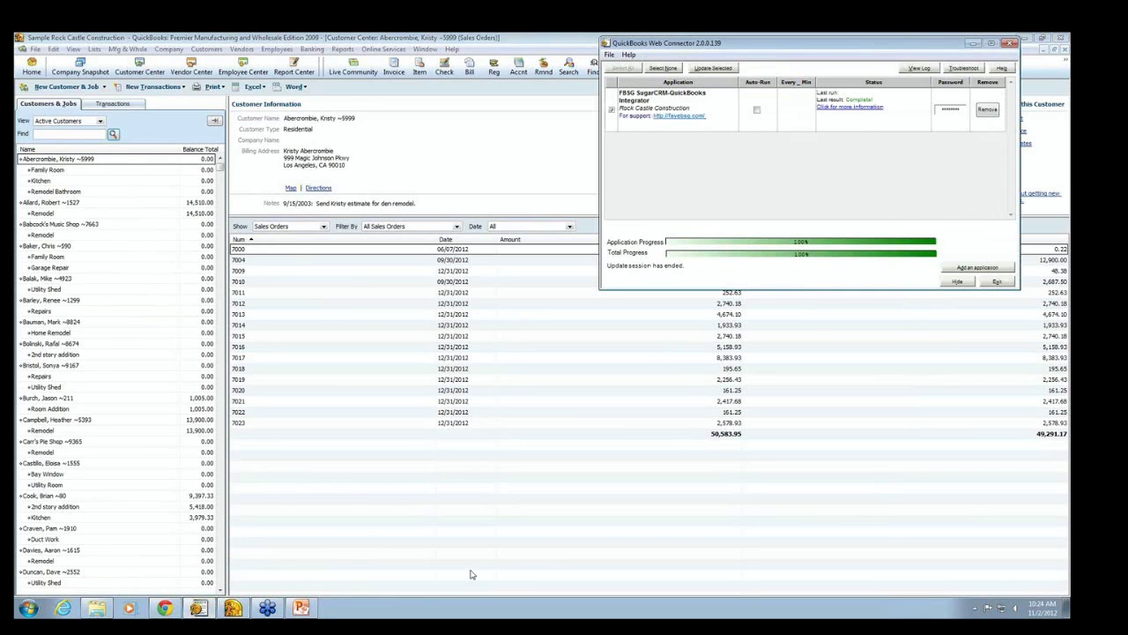
left_click(714, 70)
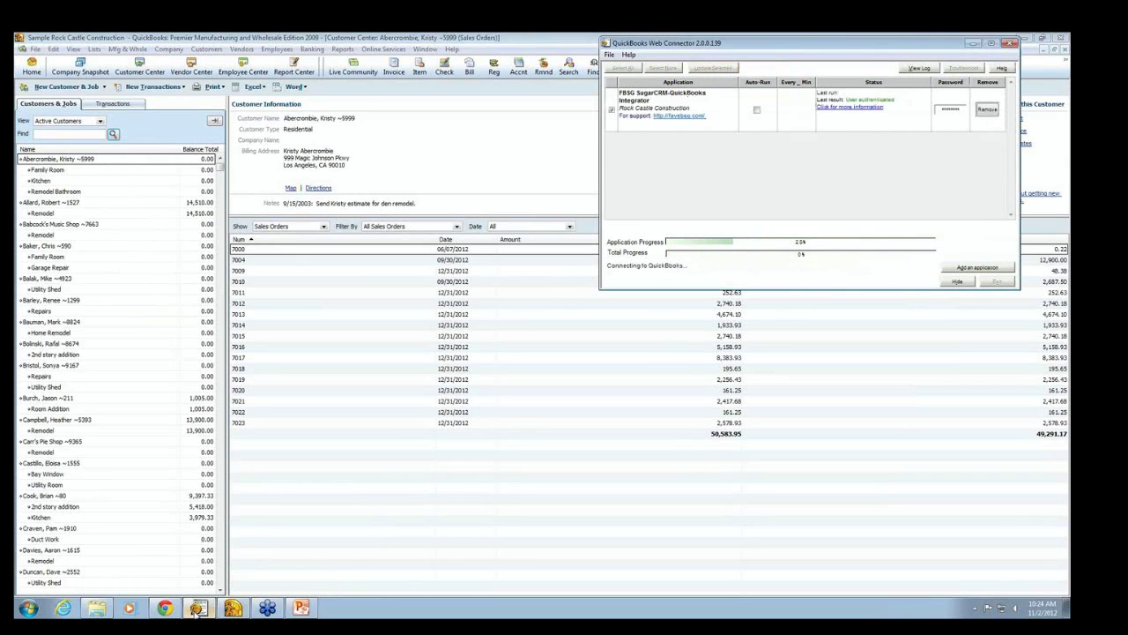
left_click(165, 609)
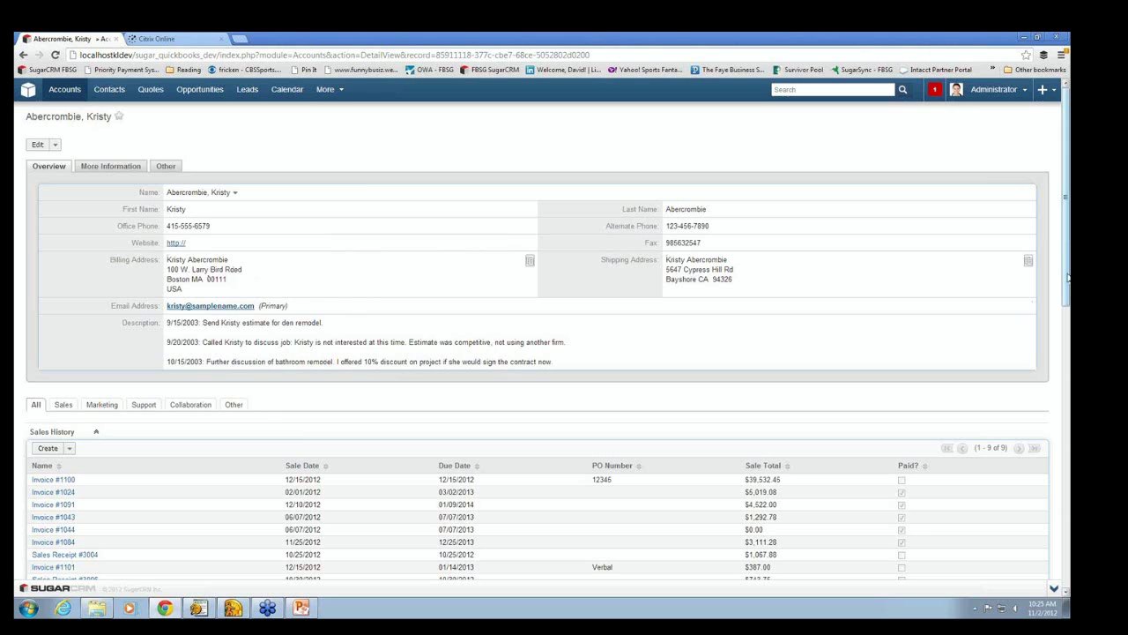
scroll(160, 374, "down", 1)
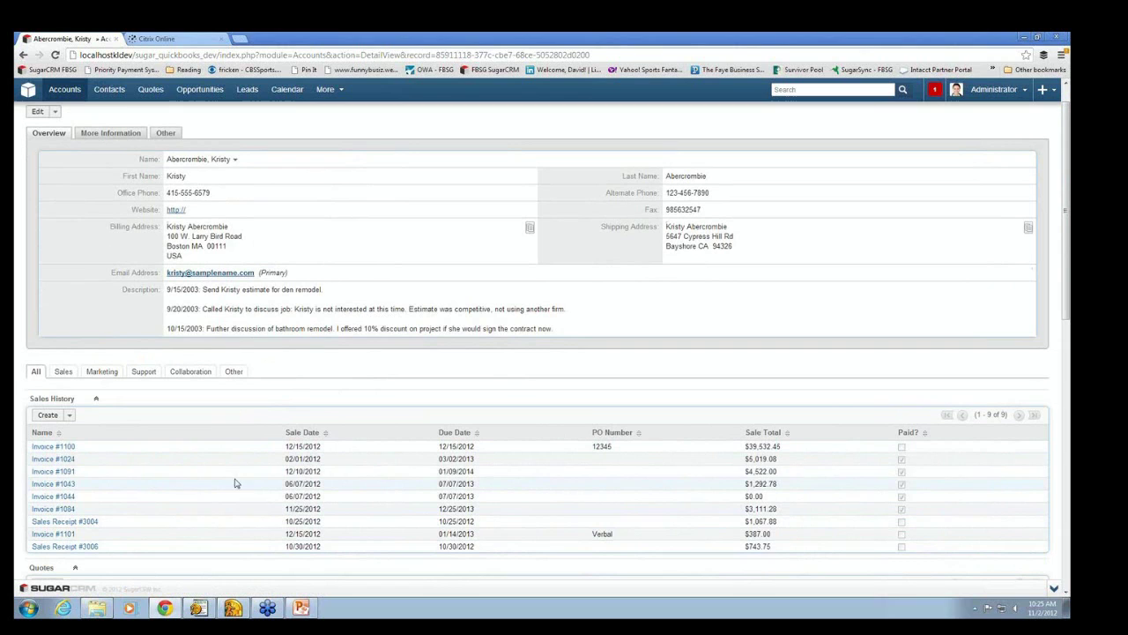
- Open Invoice #1100, scroll through its header and five line items, then go back to the account
left_click(53, 448)
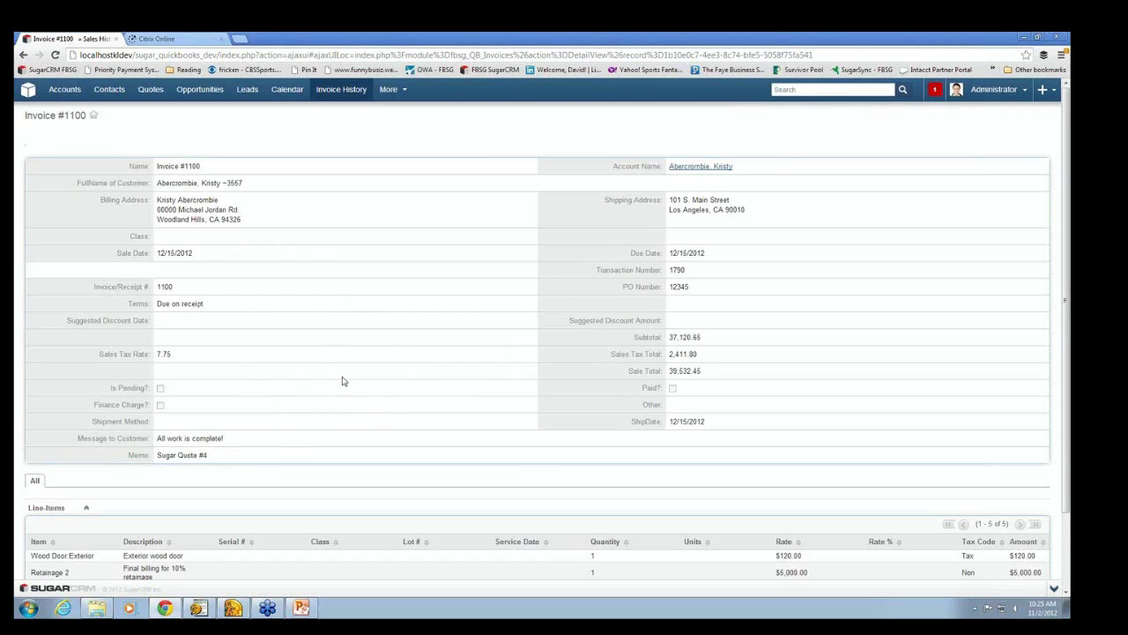
scroll(341, 379, "down", 1)
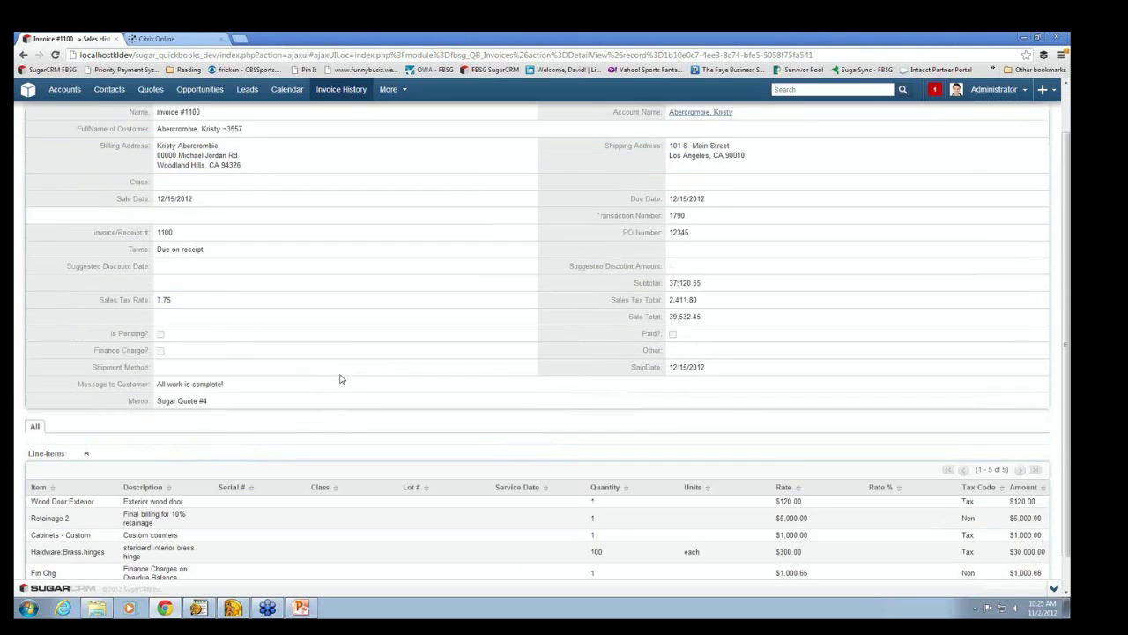
scroll(341, 379, "down", 1)
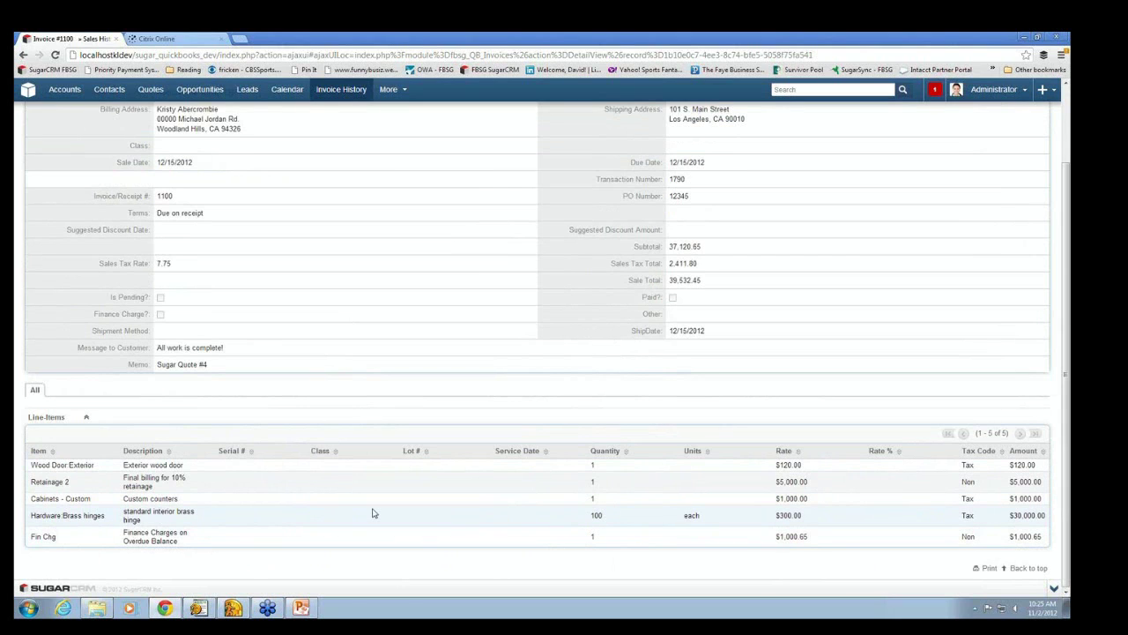
scroll(388, 494, "up", 1)
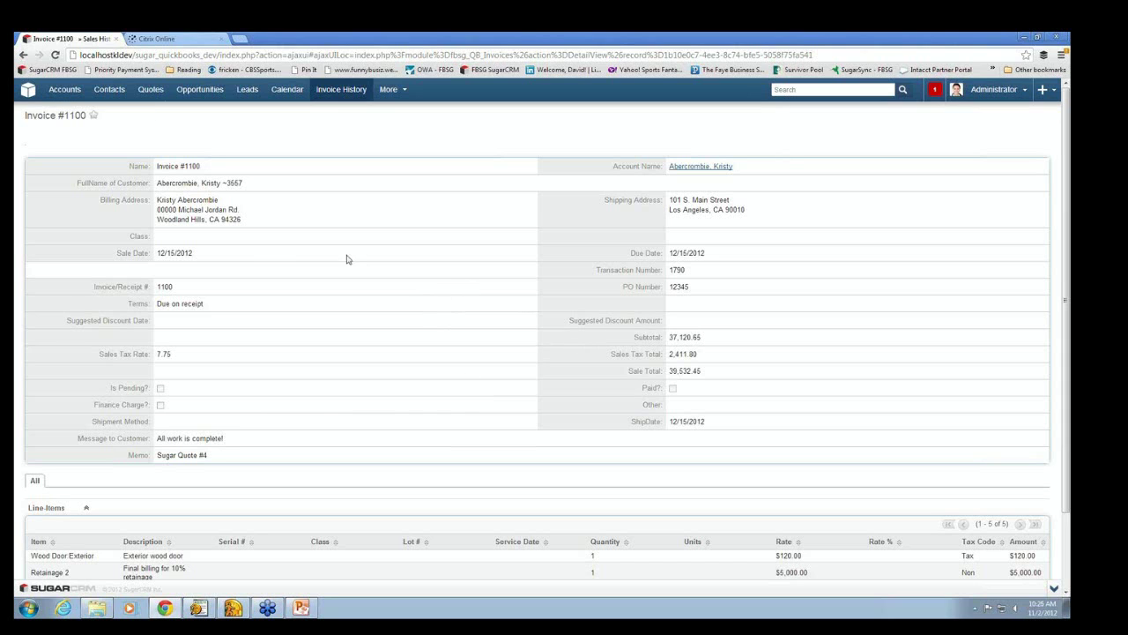
left_click(23, 56)
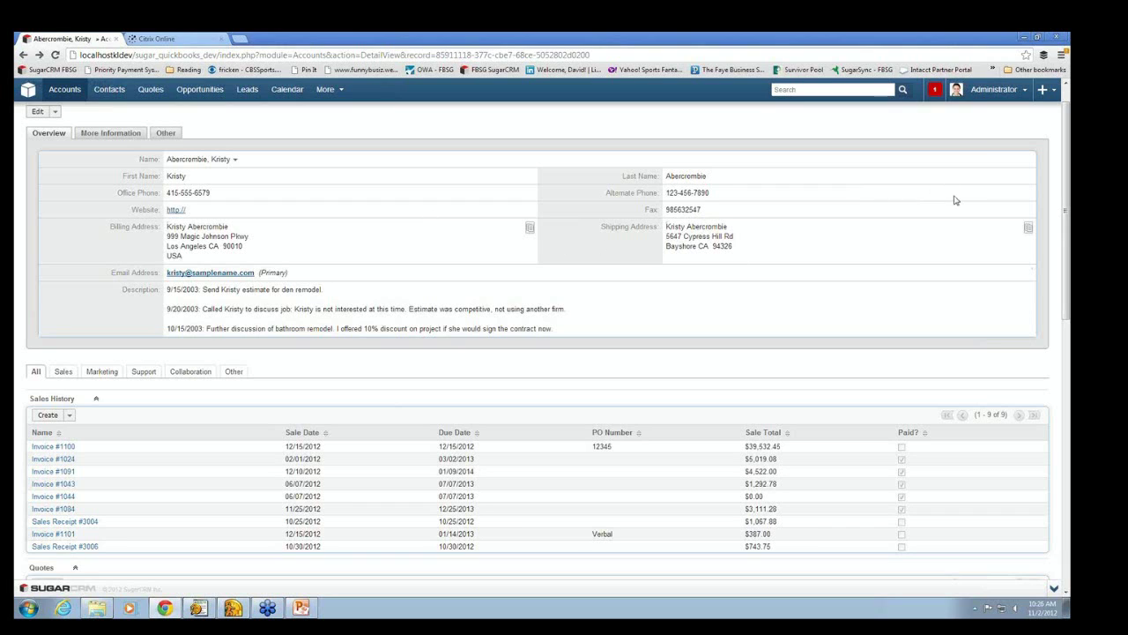
- Once the account page reloads, open the Administrator menu in the top bar
left_click(987, 91)
- Go to Admin and open the Product Catalog of 54 synced QuickBooks items
left_click(996, 143)
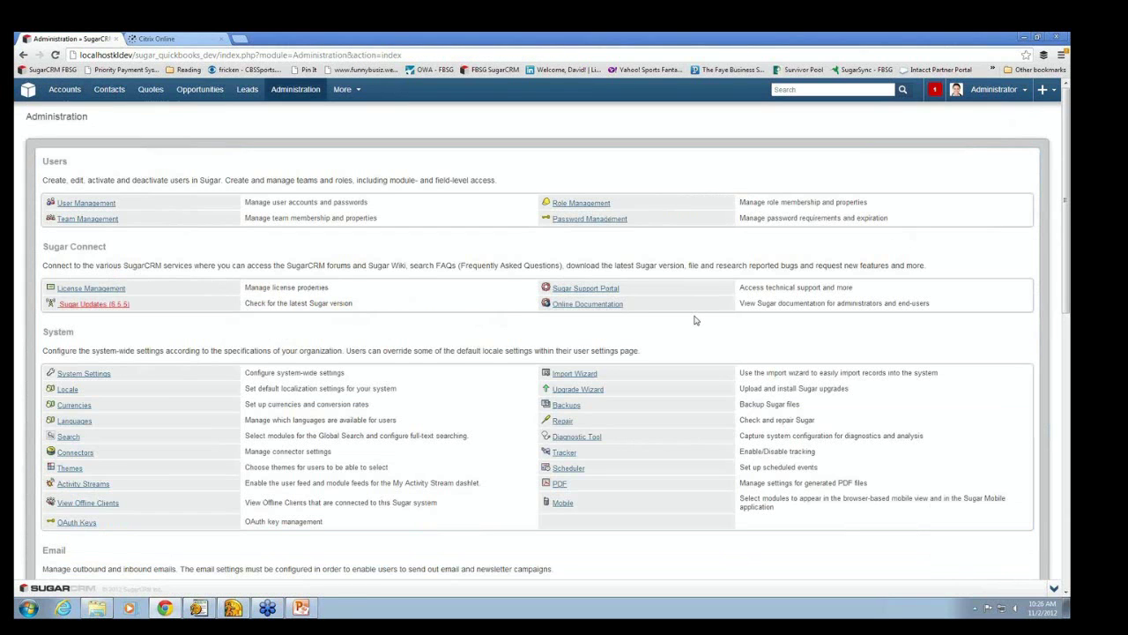
scroll(695, 321, "down", 1)
scroll(696, 321, "down", 3)
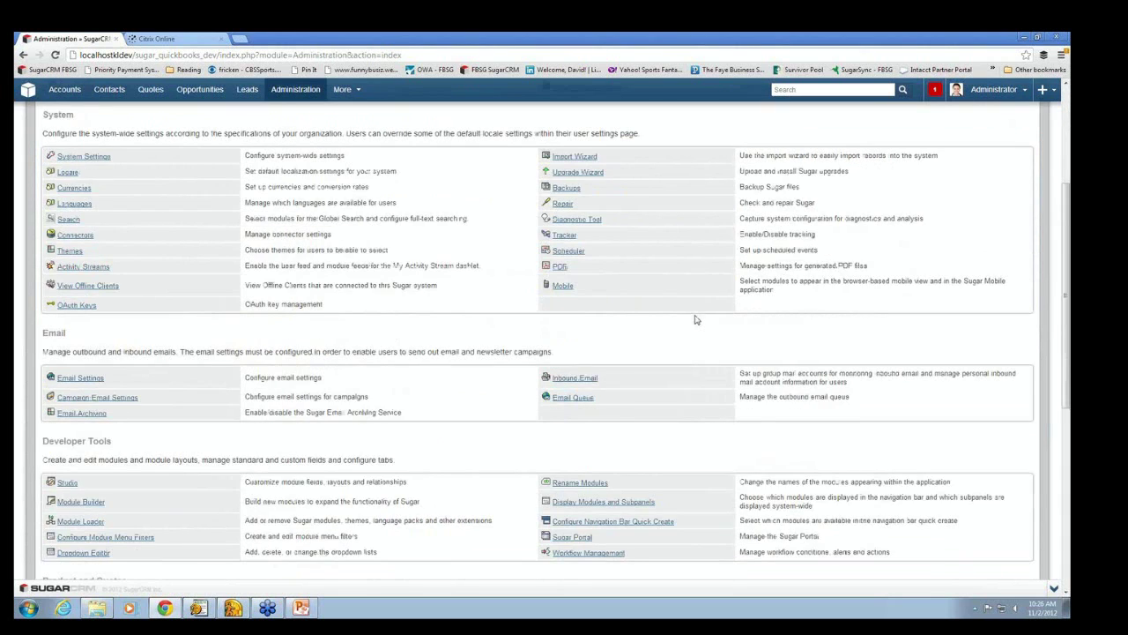
scroll(696, 321, "down", 4)
left_click(88, 404)
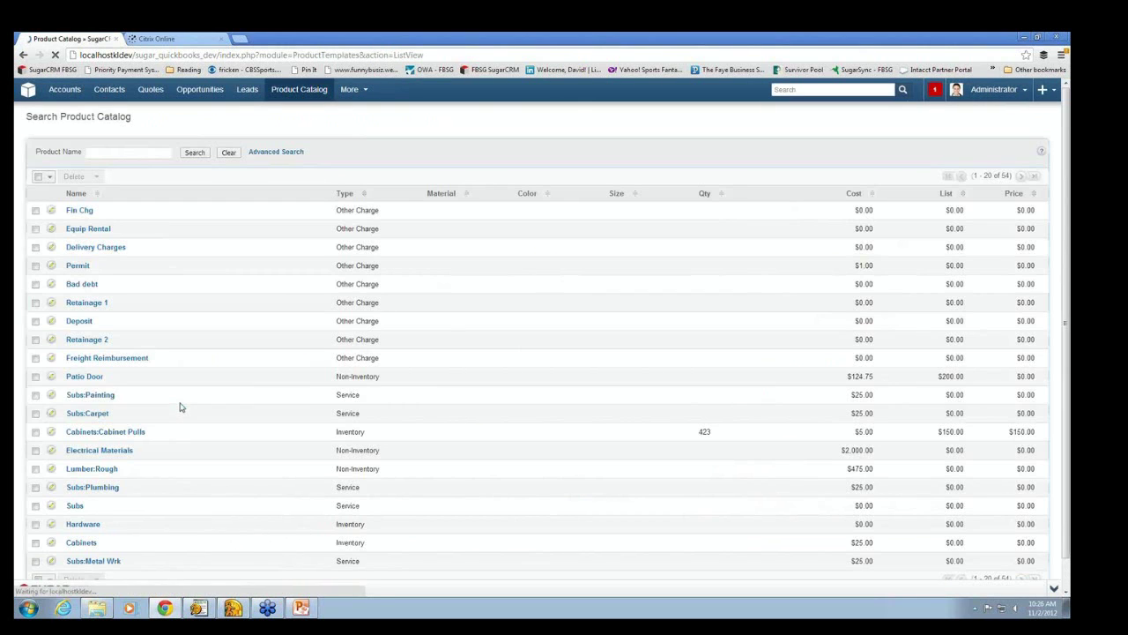
- Sort the catalog by the Qty column, highest quantity first
left_click(704, 194)
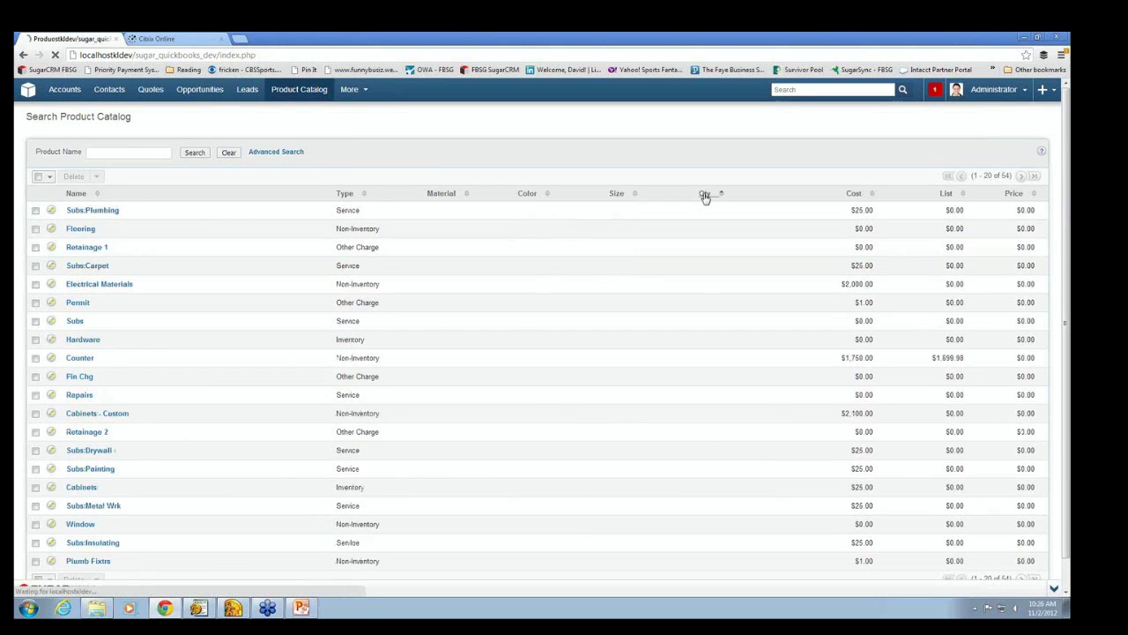
left_click(704, 194)
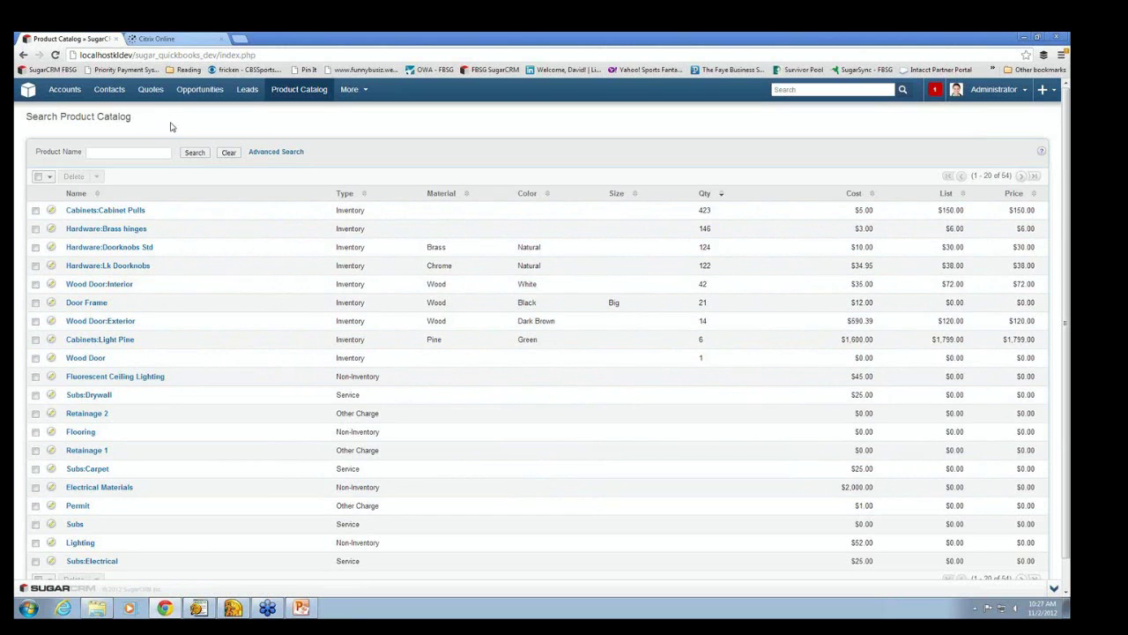
mouse_move(151, 93)
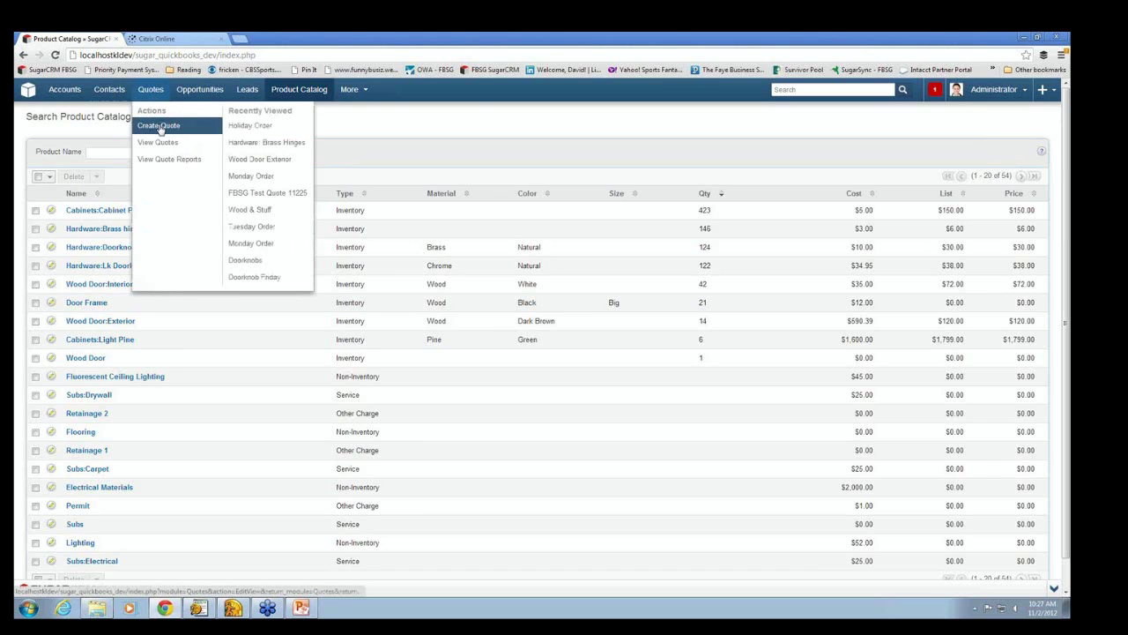
- Create a new quote with the subject 'Holiday Order'
left_click(160, 129)
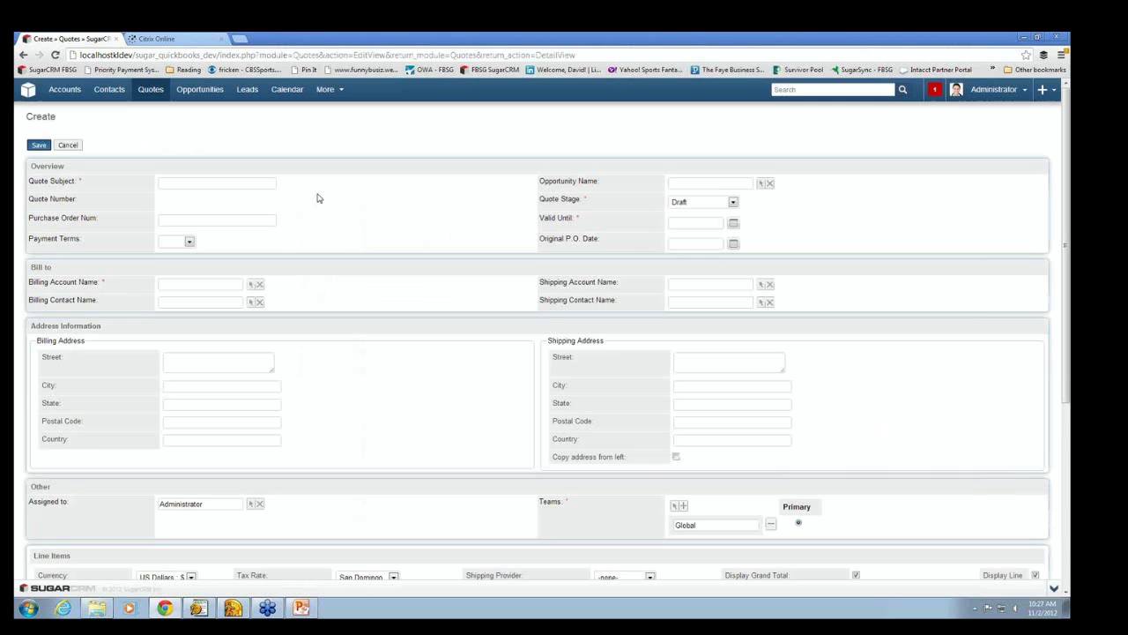
left_click(234, 183)
type("Holida")
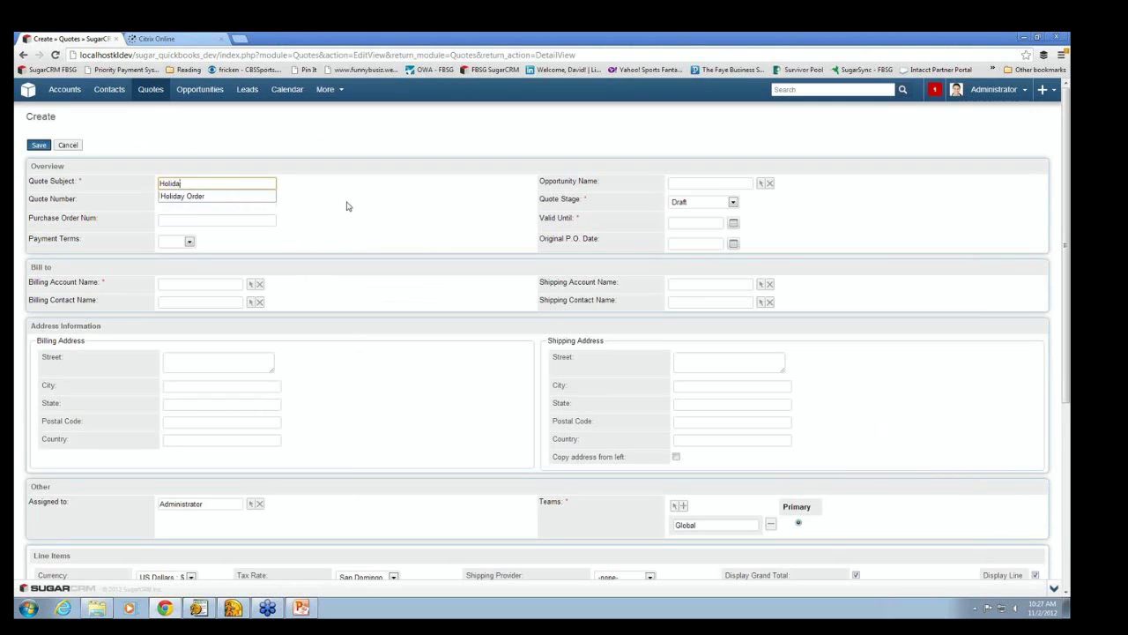
type("y Order")
key("Tab")
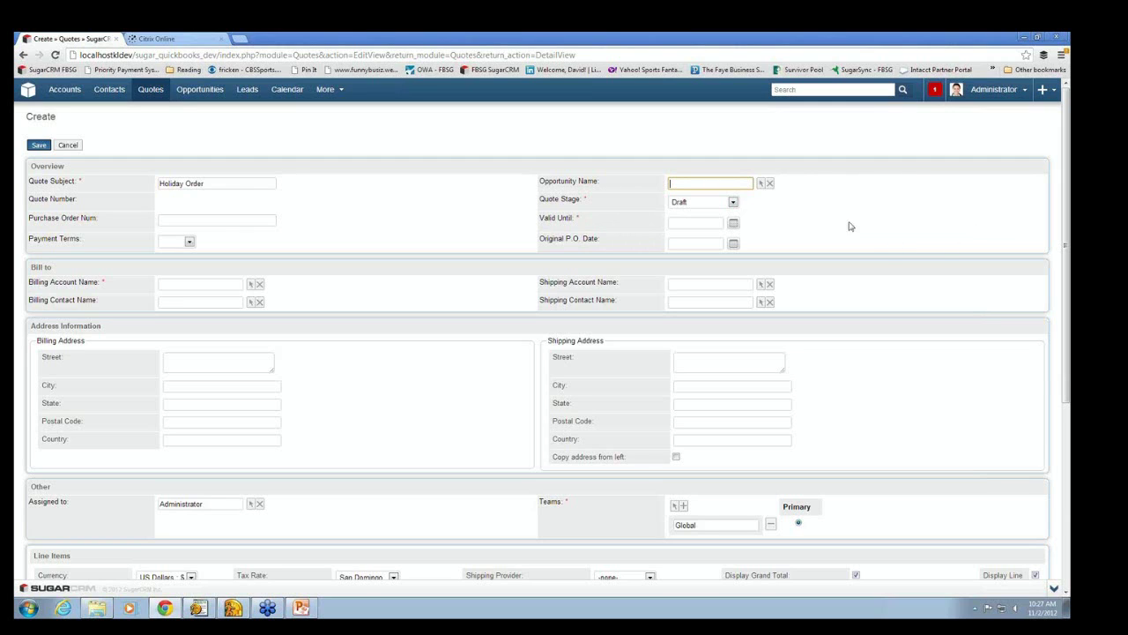
- Set the quote stage to Closed Accepted and Valid Until to 11/30/2012
left_click(734, 206)
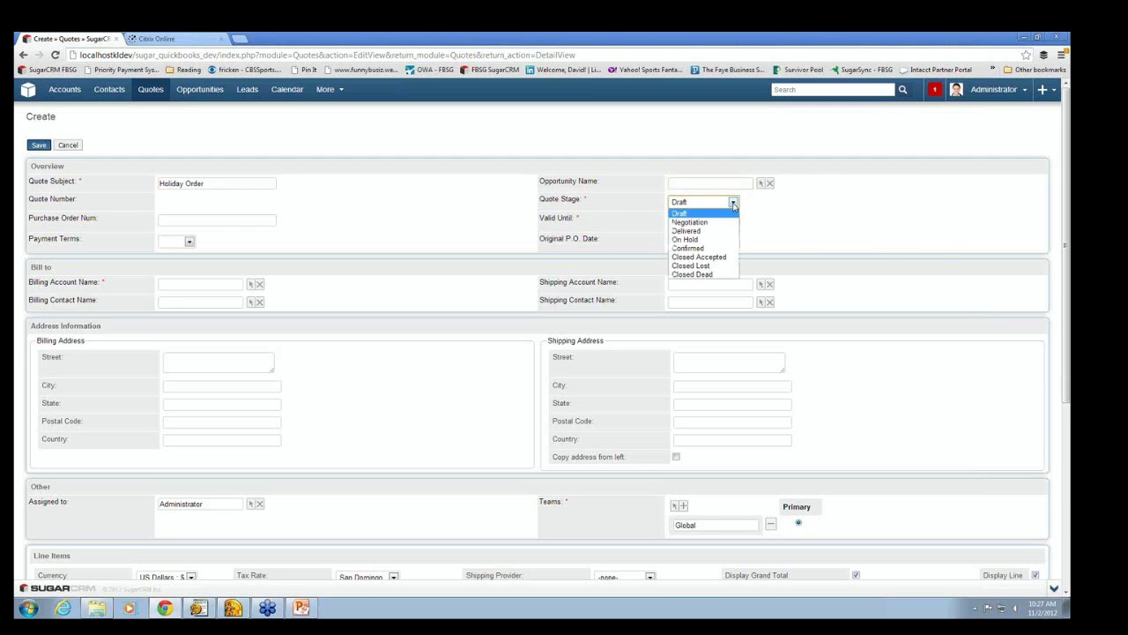
left_click(727, 258)
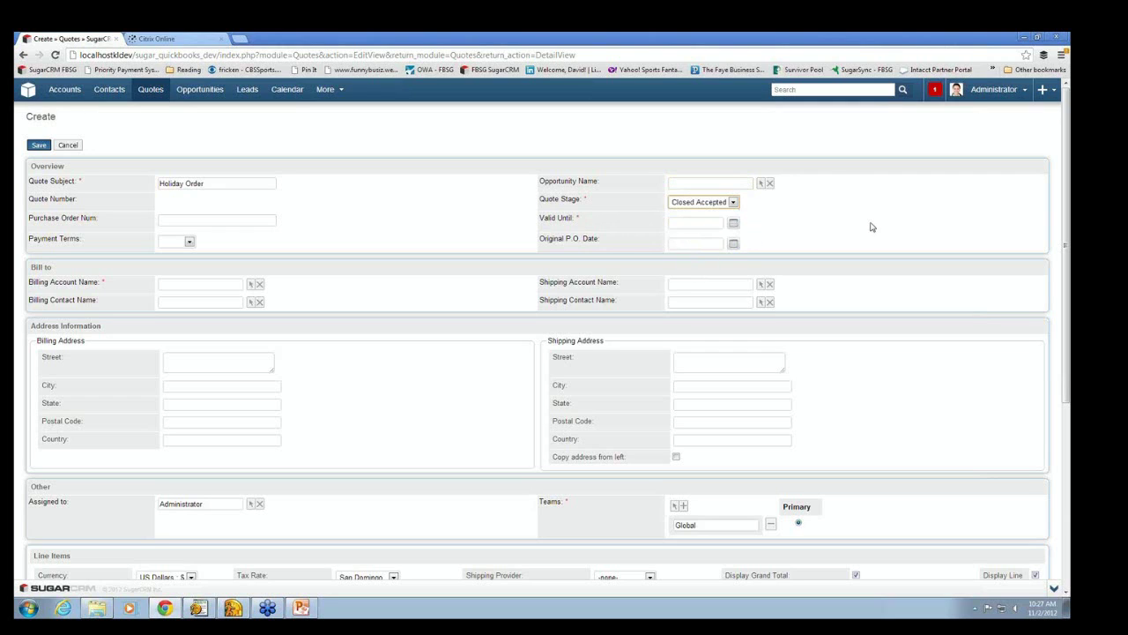
left_click(695, 225)
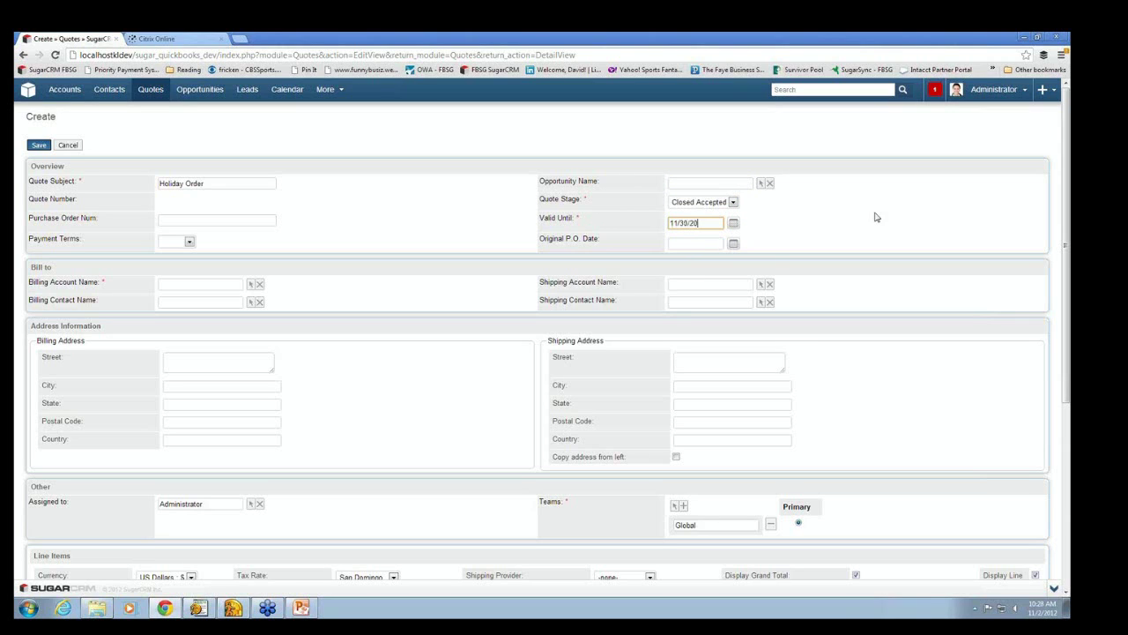
key("Tab")
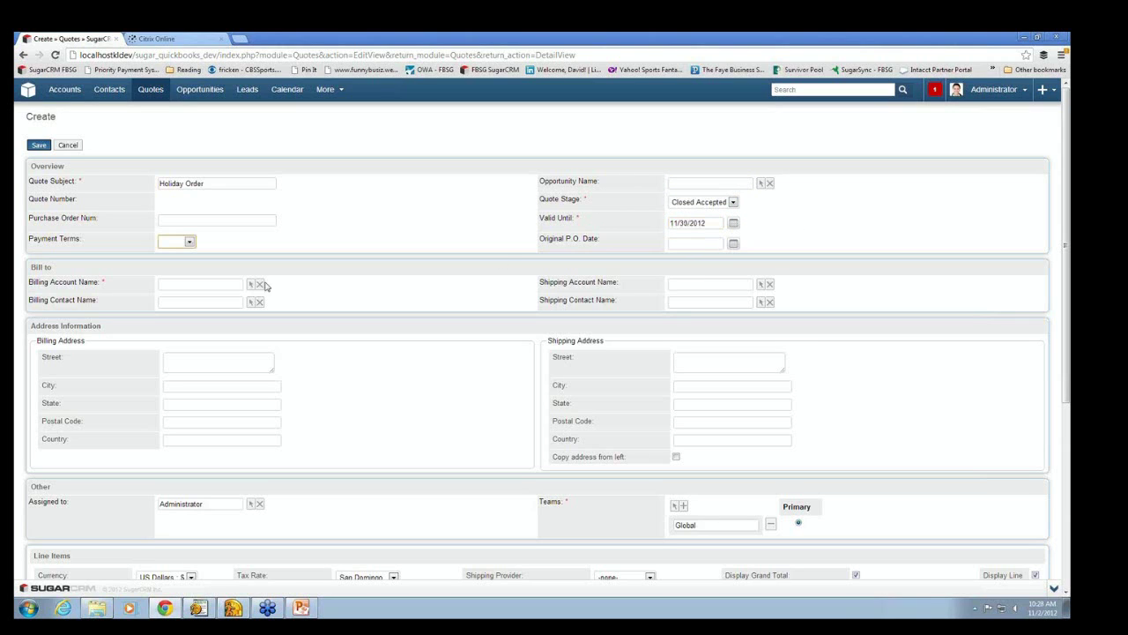
- Pick the customer's billing account from the suggestions, filling both addresses
left_click(213, 284)
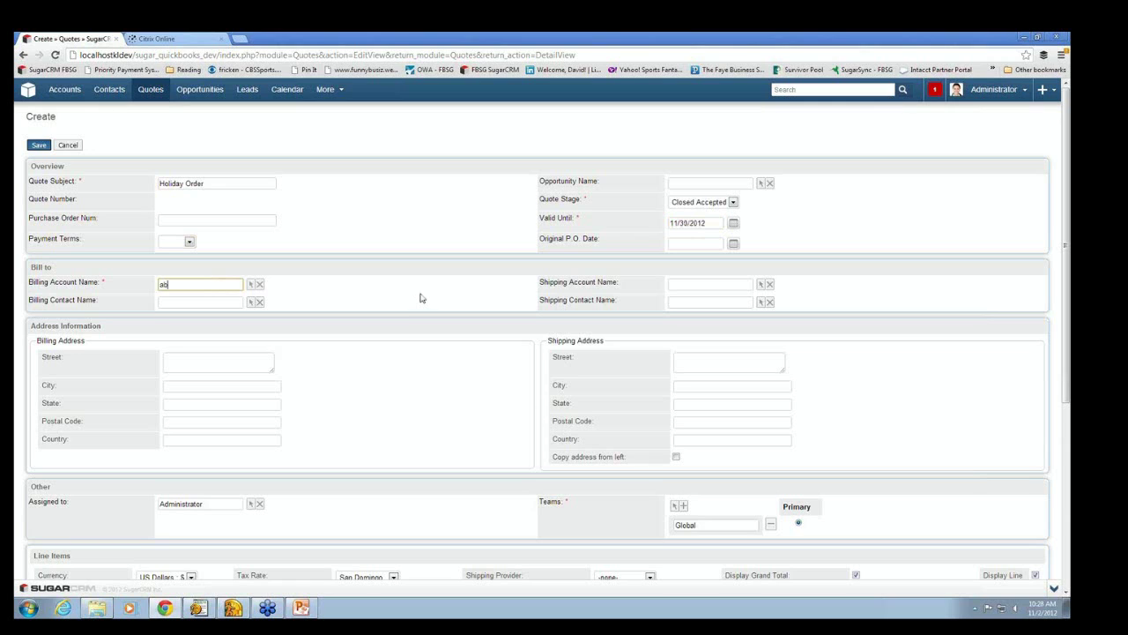
type("ab")
left_click(240, 300)
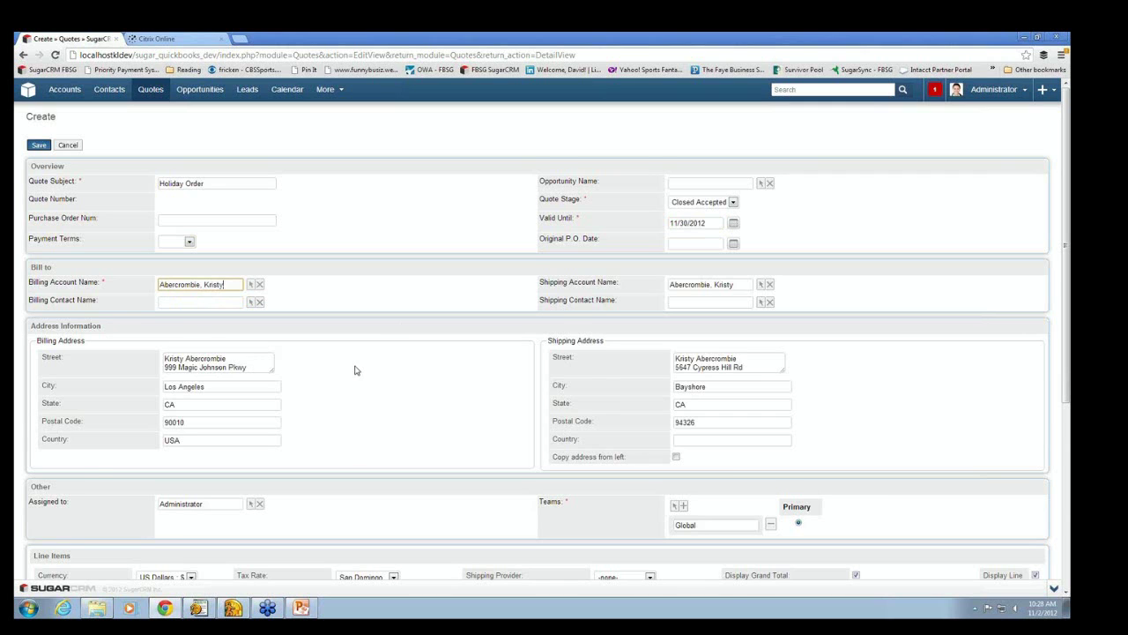
- Add a line-item group with a row of 5 Cabinets:Cabinet Pulls
scroll(355, 370, "down", 3)
scroll(355, 370, "down", 5)
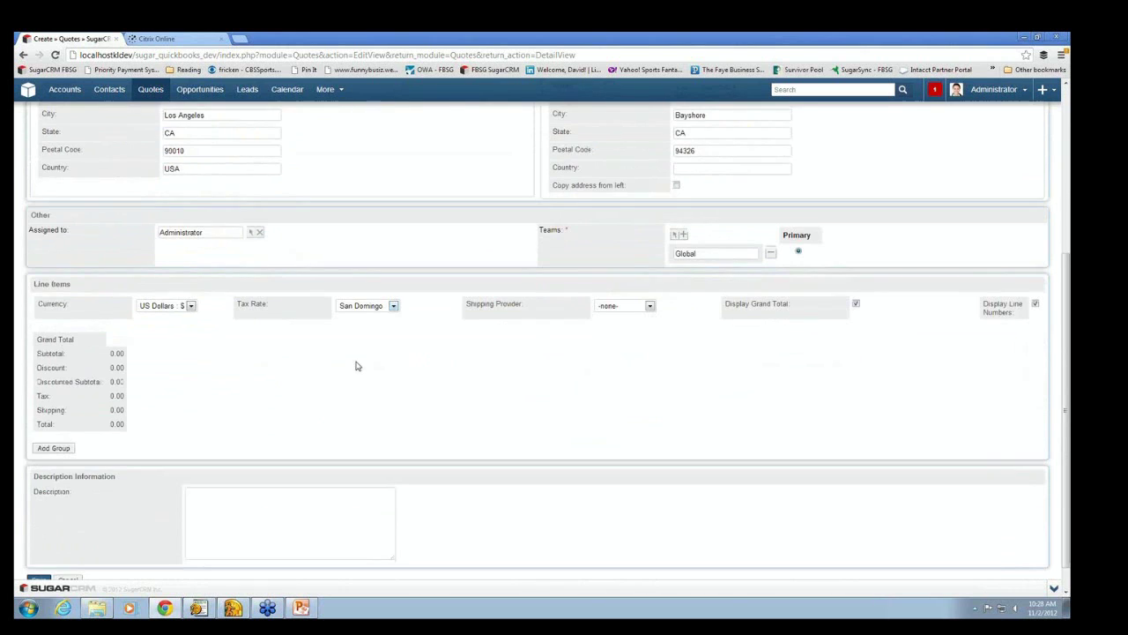
left_click(53, 421)
left_click(55, 383)
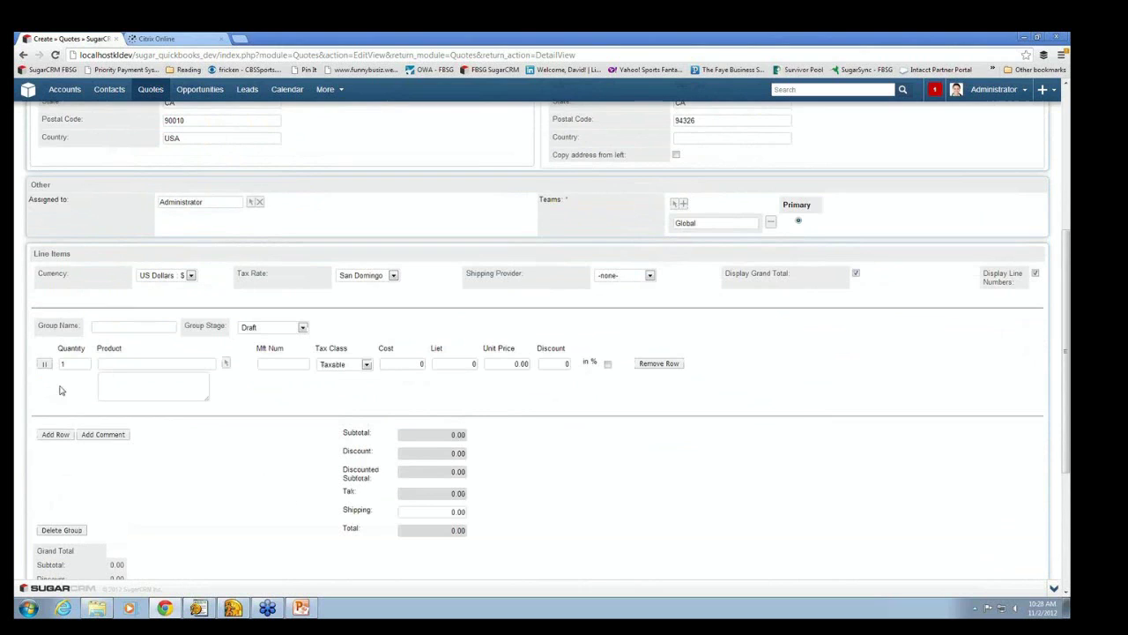
left_click(126, 364)
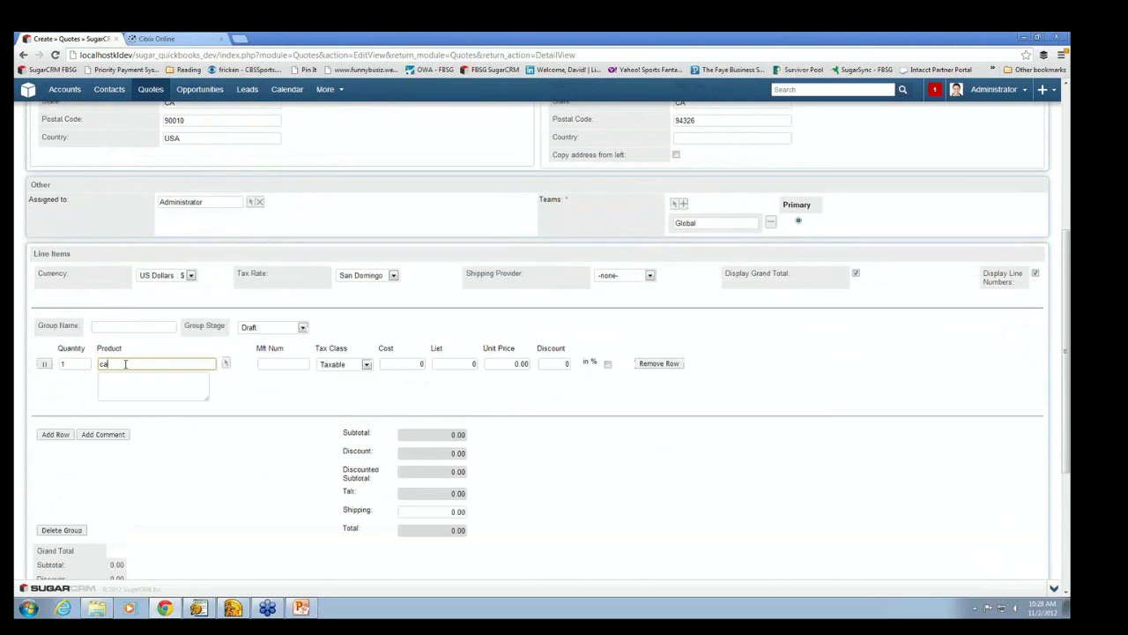
type("ca")
left_click(134, 399)
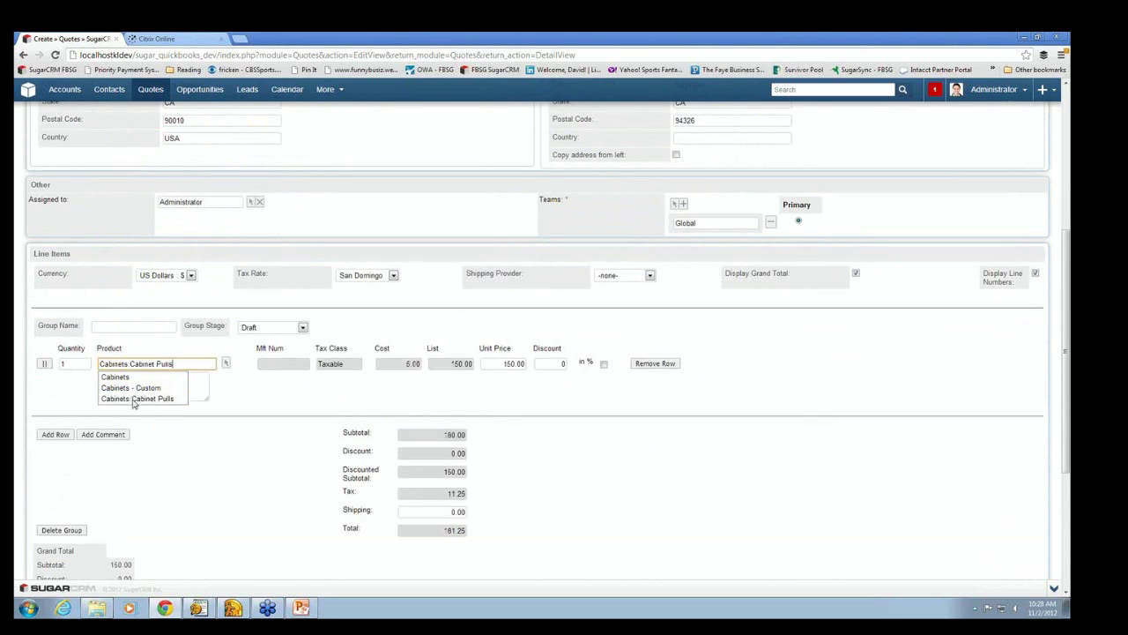
left_click(68, 365)
key("BackSpace")
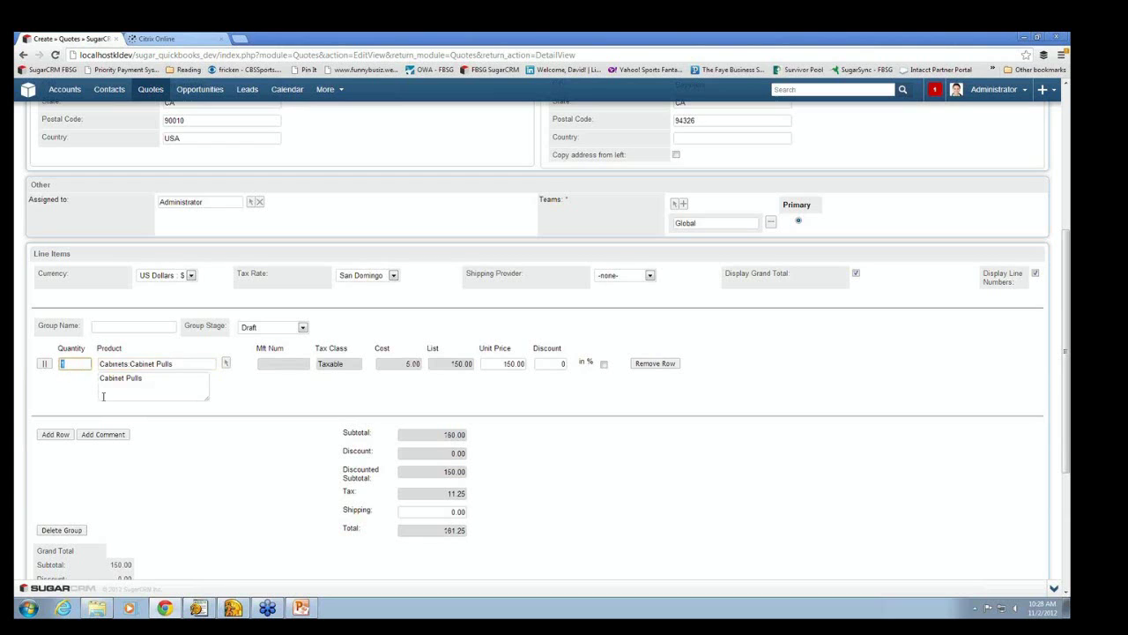
type("5")
key("Tab")
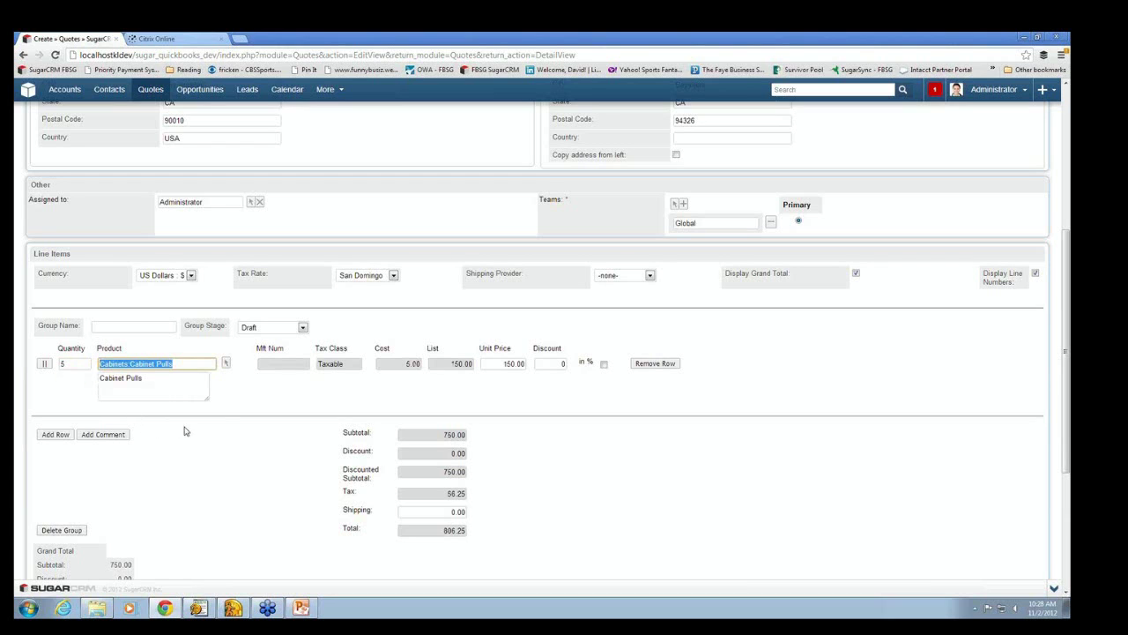
- Add a second line item for Cabinets:Light Pine
left_click(55, 434)
left_click(118, 416)
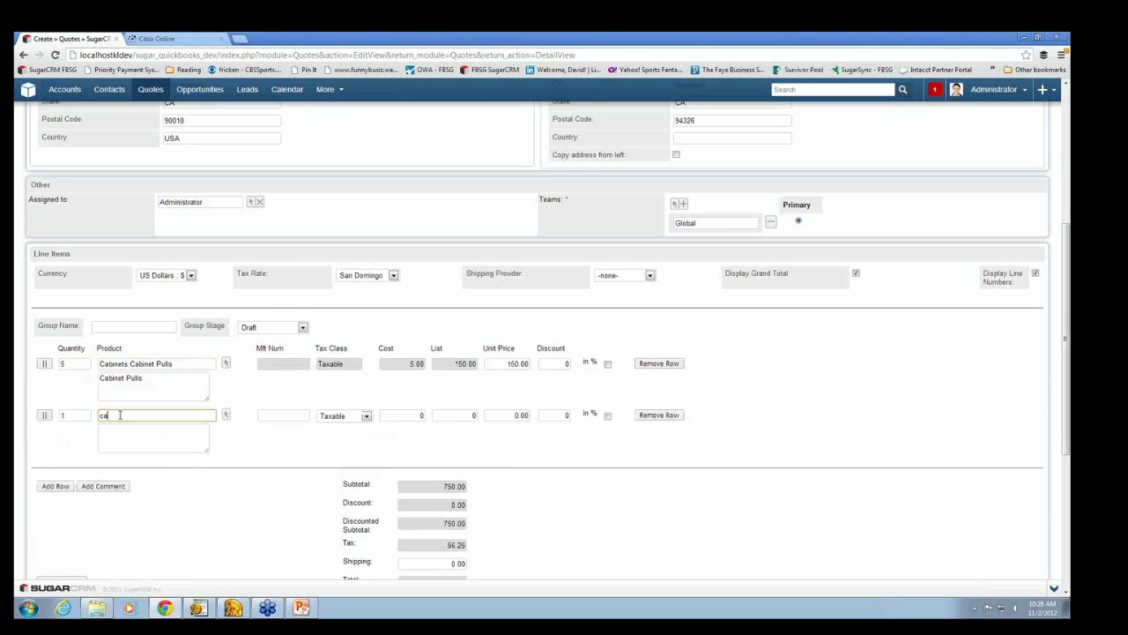
type("ca")
left_click(132, 424)
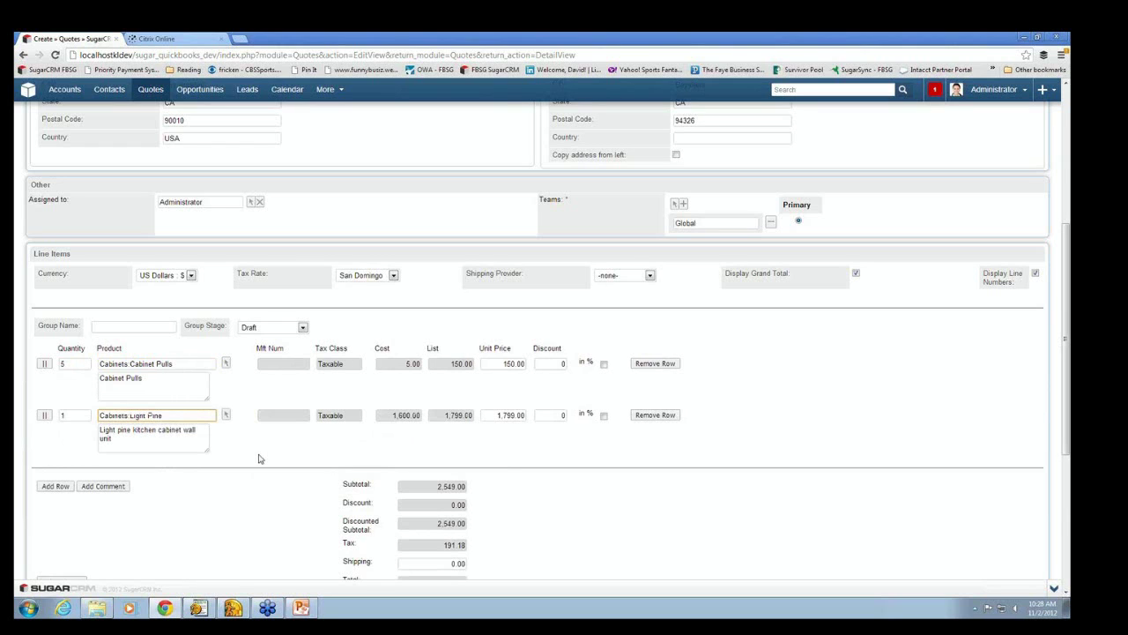
- Enter purchase order number 123456 and save the quote
scroll(188, 509, "down", 1)
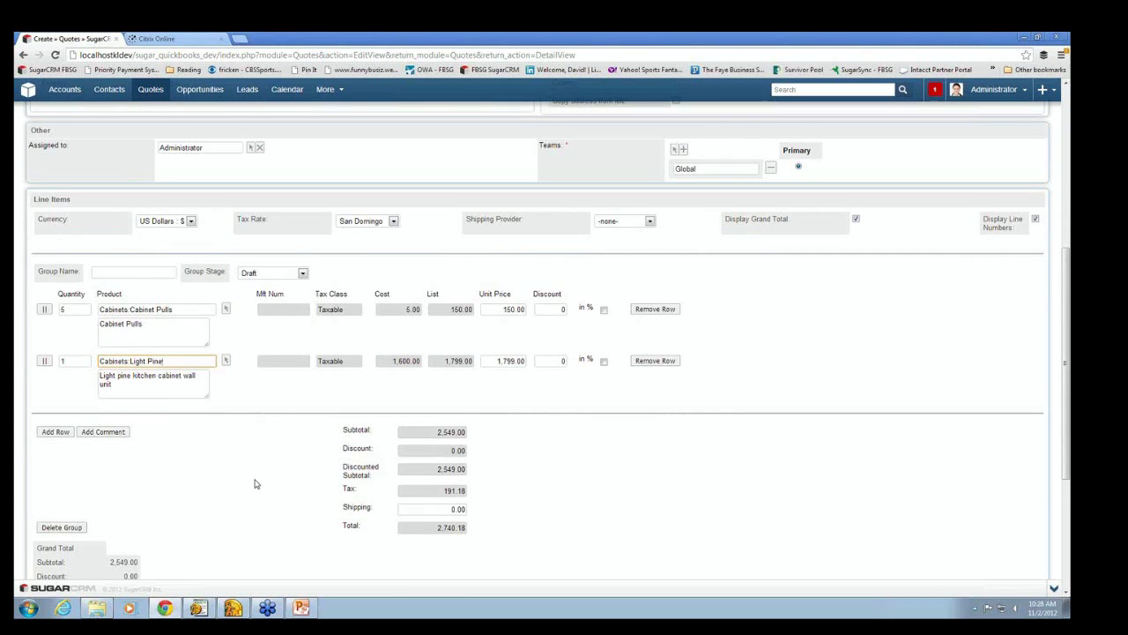
scroll(254, 483, "down", 4)
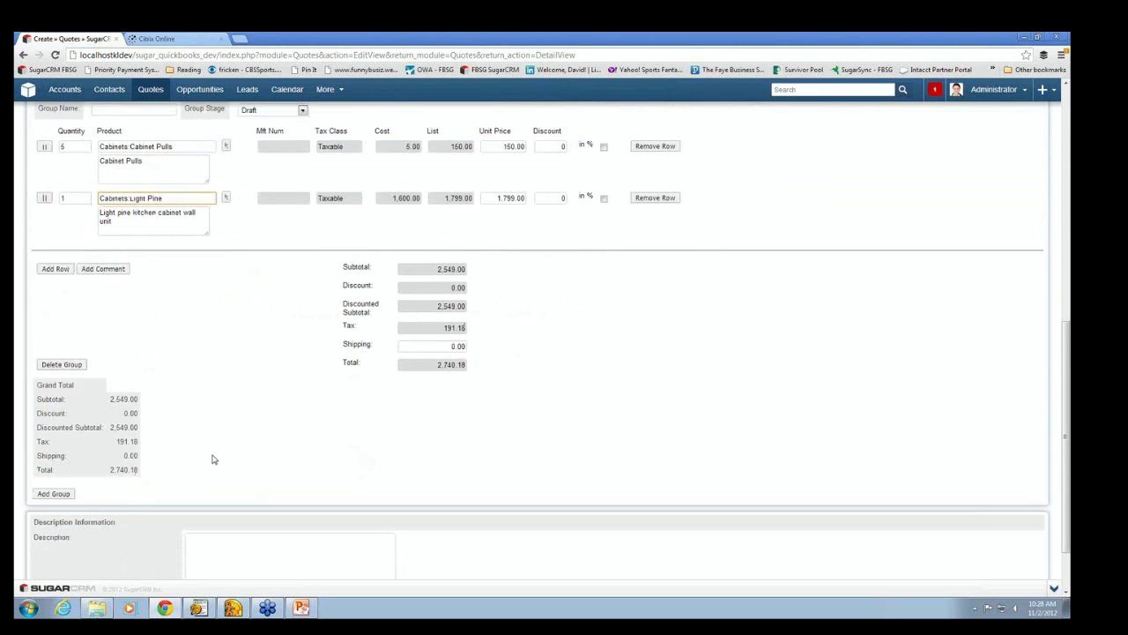
scroll(211, 458, "up", 10)
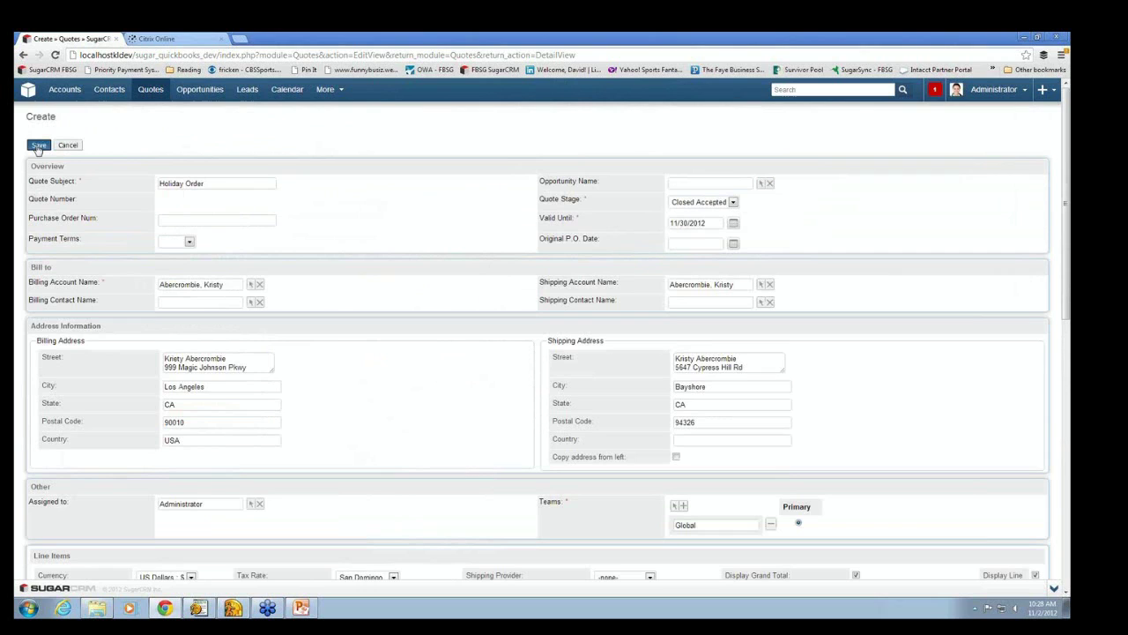
left_click(174, 218)
type("123")
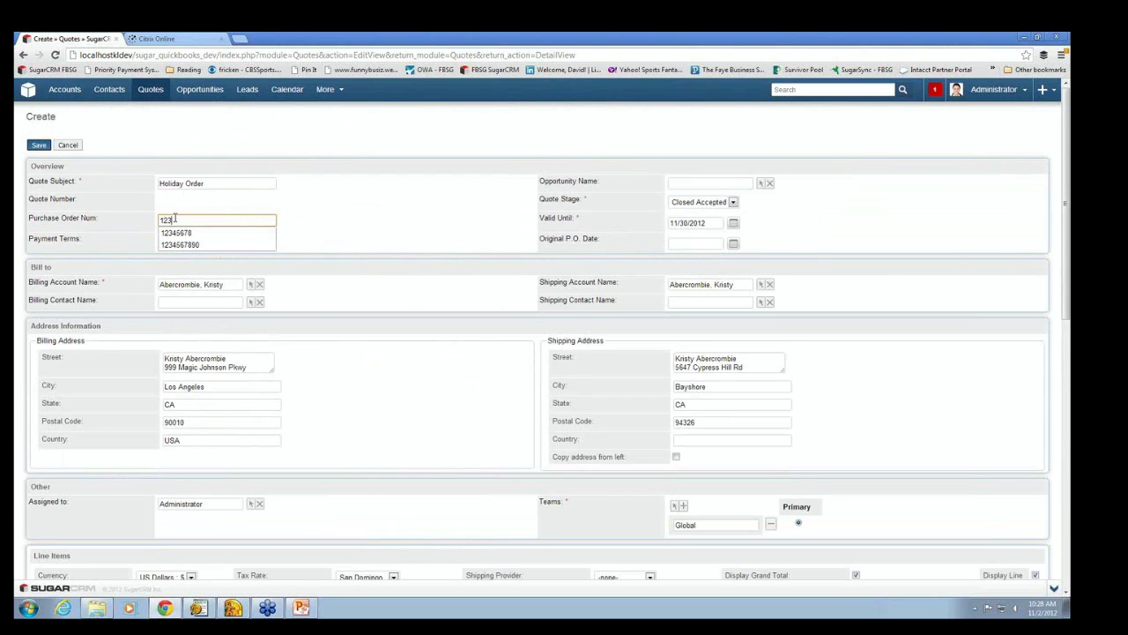
type("456")
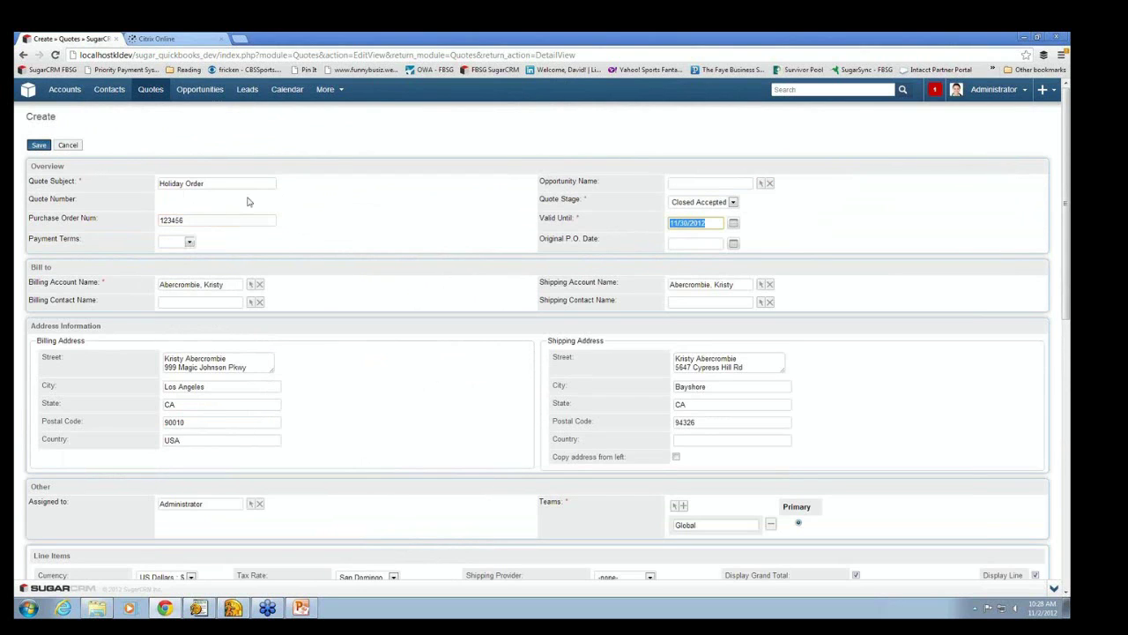
left_click(38, 145)
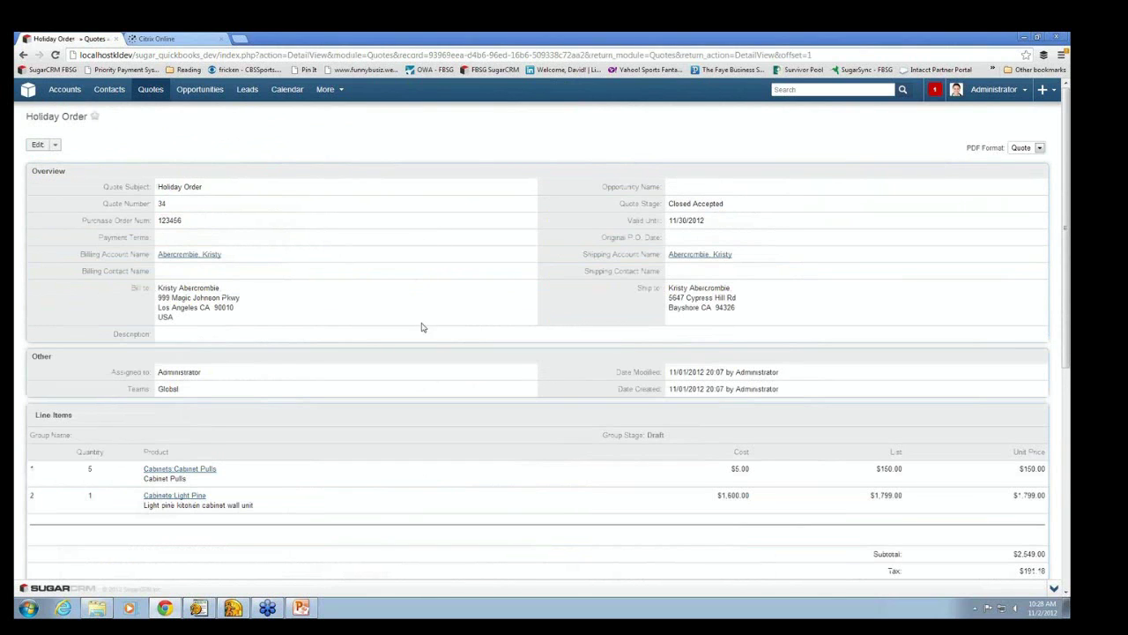
- Run Update Selected for the FBSG integrator in QuickBooks Web Connector, then return to the quote
mouse_move(236, 615)
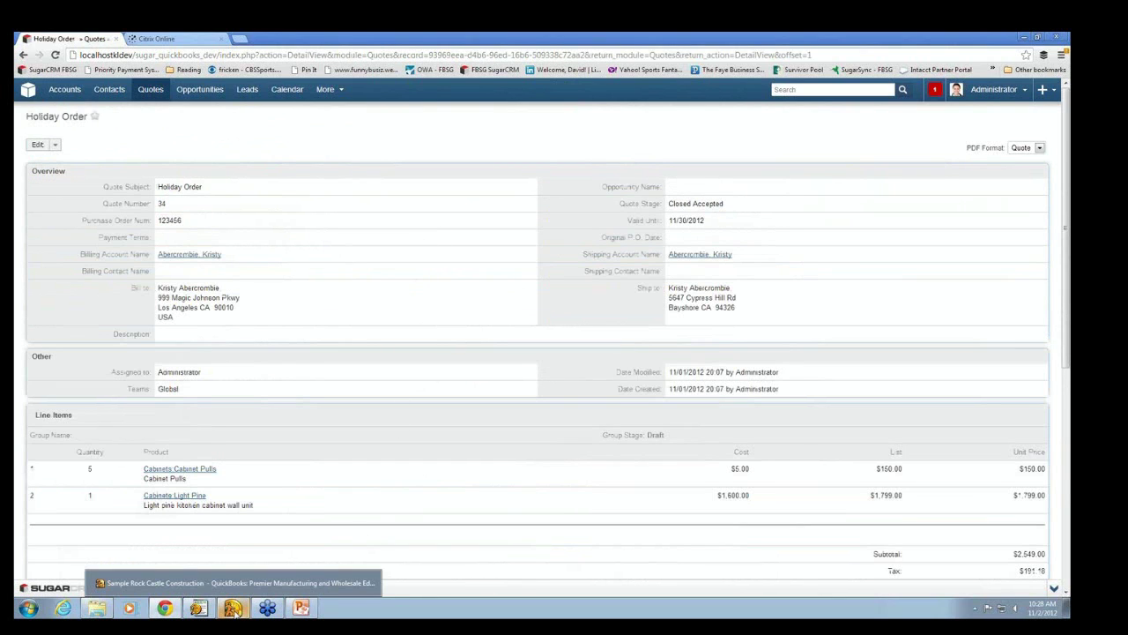
left_click(200, 608)
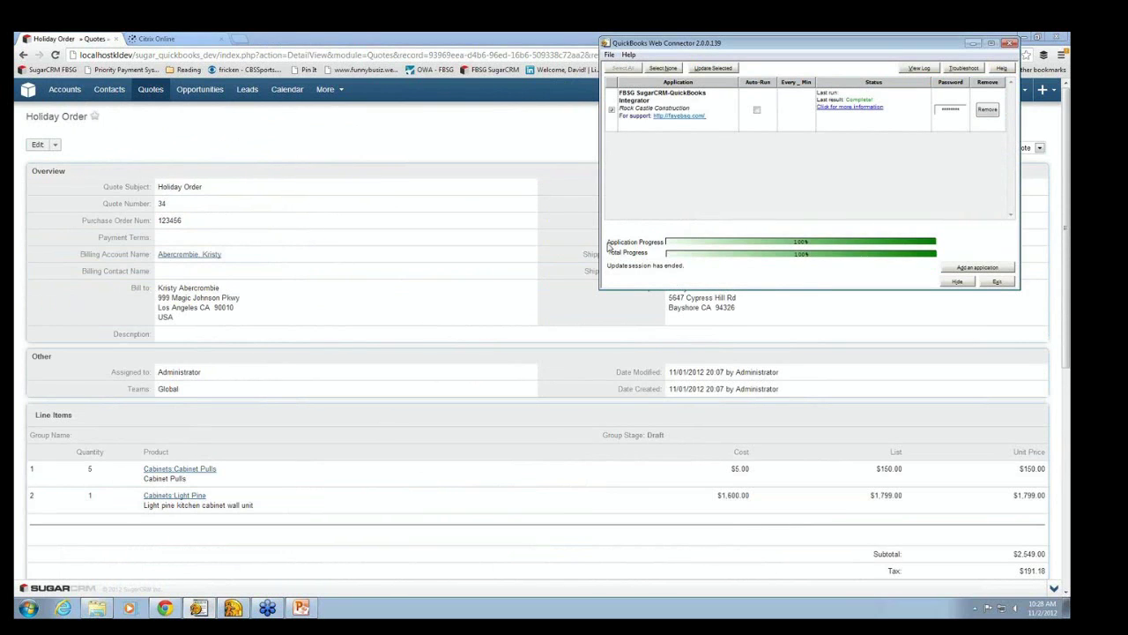
left_click(712, 70)
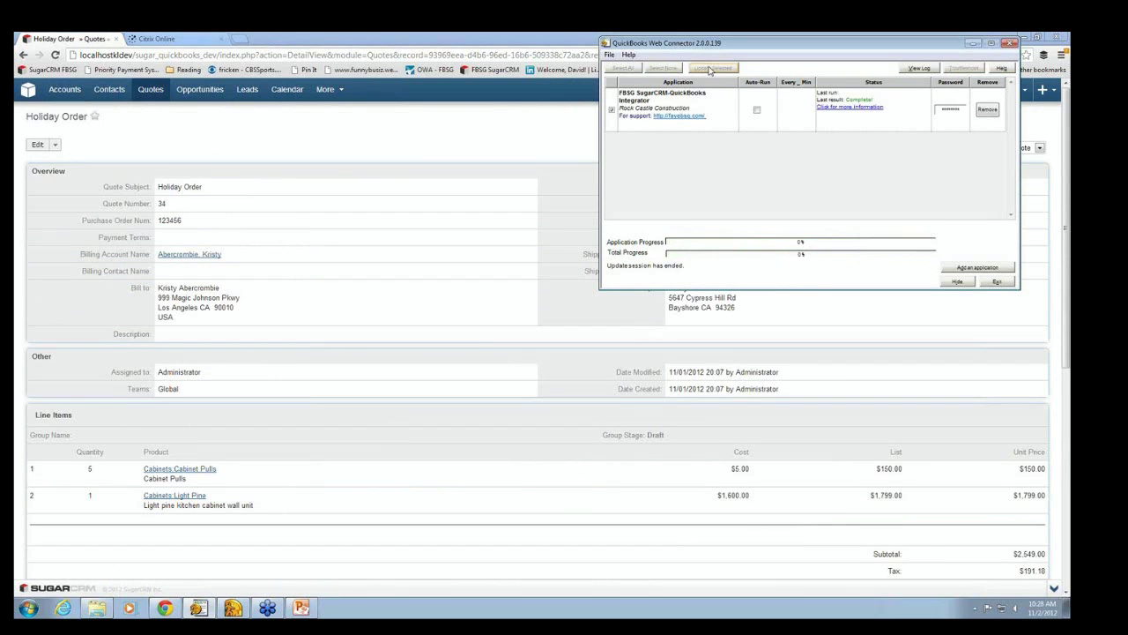
left_click(421, 140)
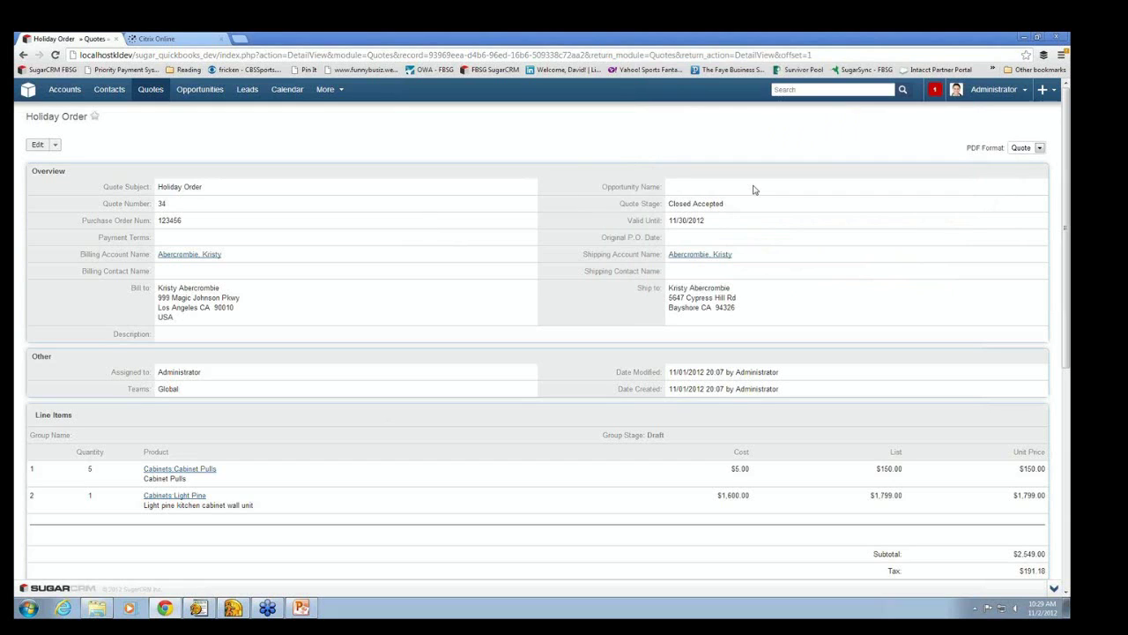
- From Admin, open QuickBooks & SugarCRM Field Mapping showing the Customers-to-Accounts mappings
left_click(989, 97)
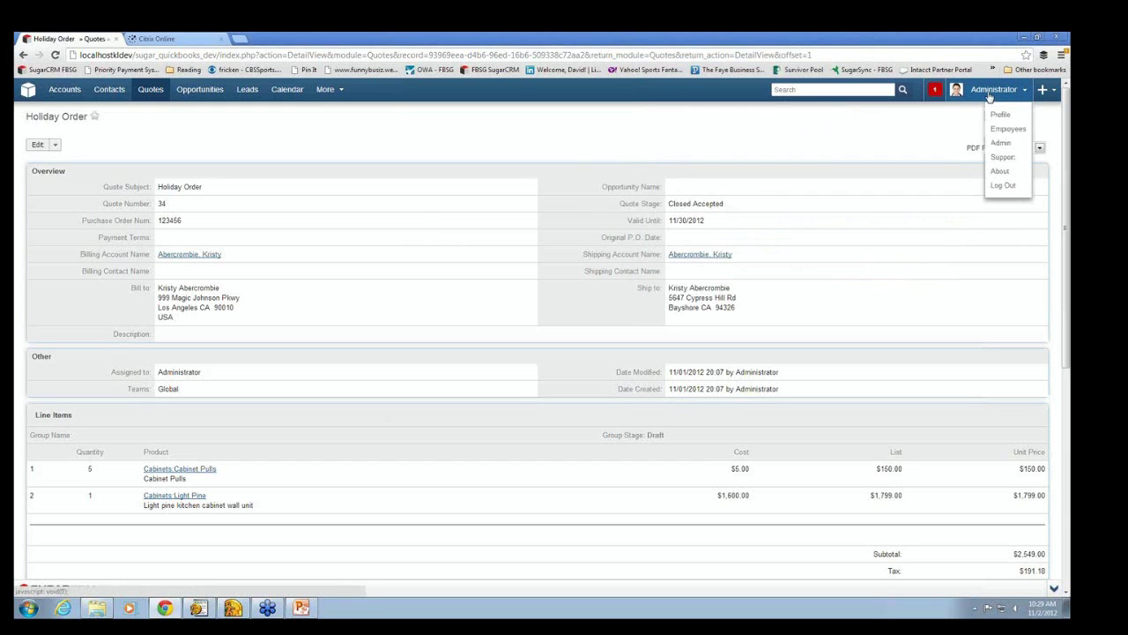
left_click(1002, 143)
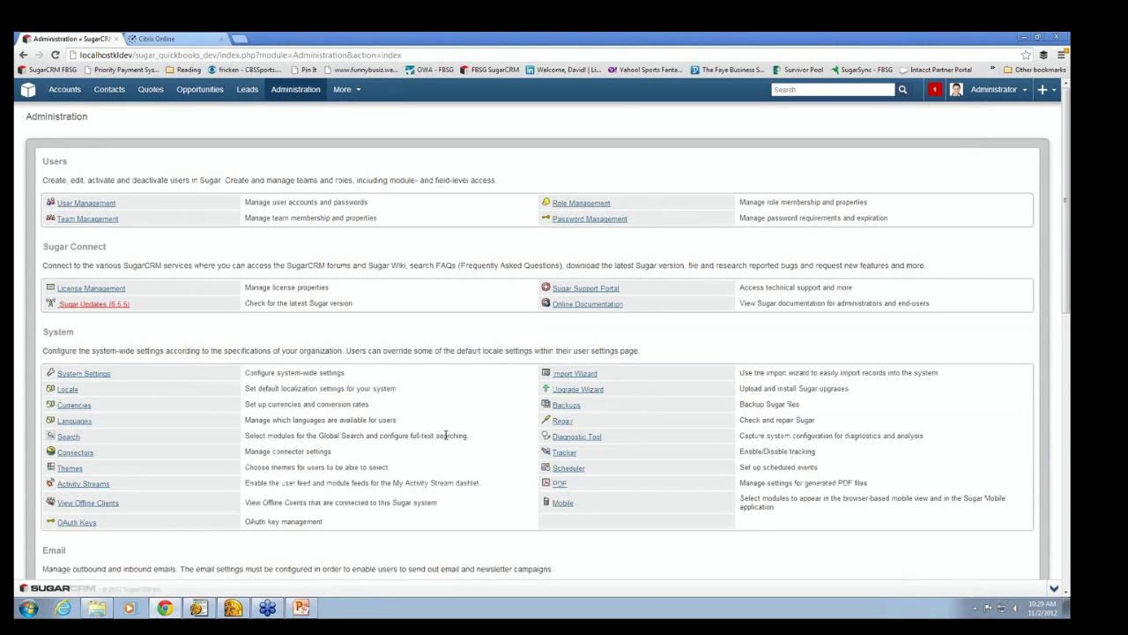
scroll(446, 436, "down", 1)
scroll(446, 434, "down", 10)
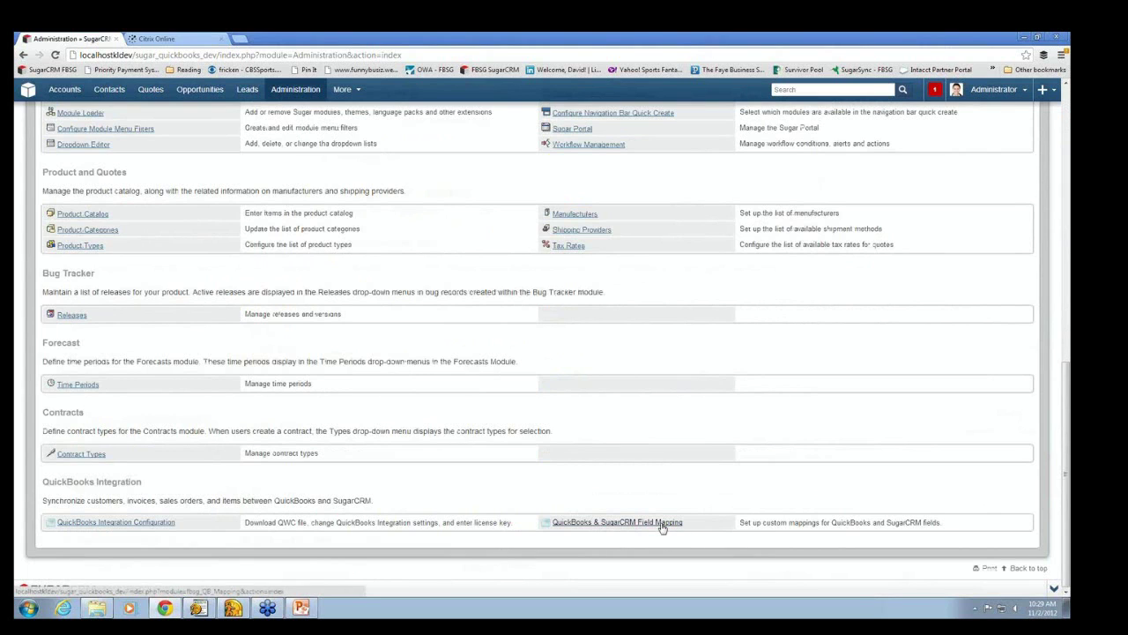
left_click(663, 522)
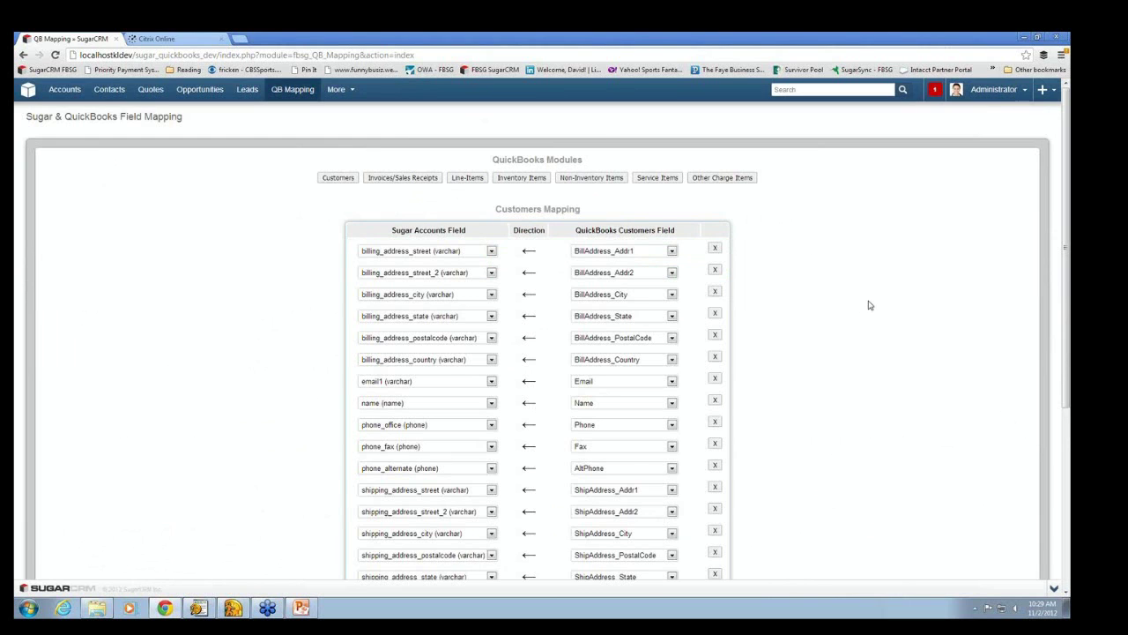
- Switch the field mapping view to Inventory Items
scroll(869, 305, "down", 4)
scroll(871, 299, "up", 3)
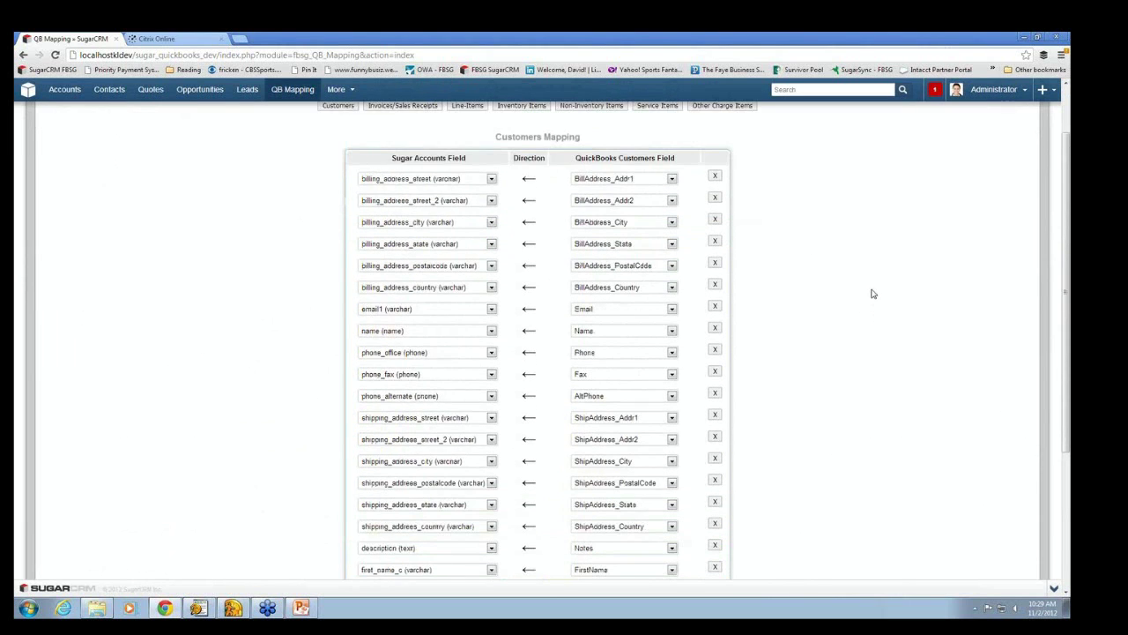
scroll(873, 293, "up", 1)
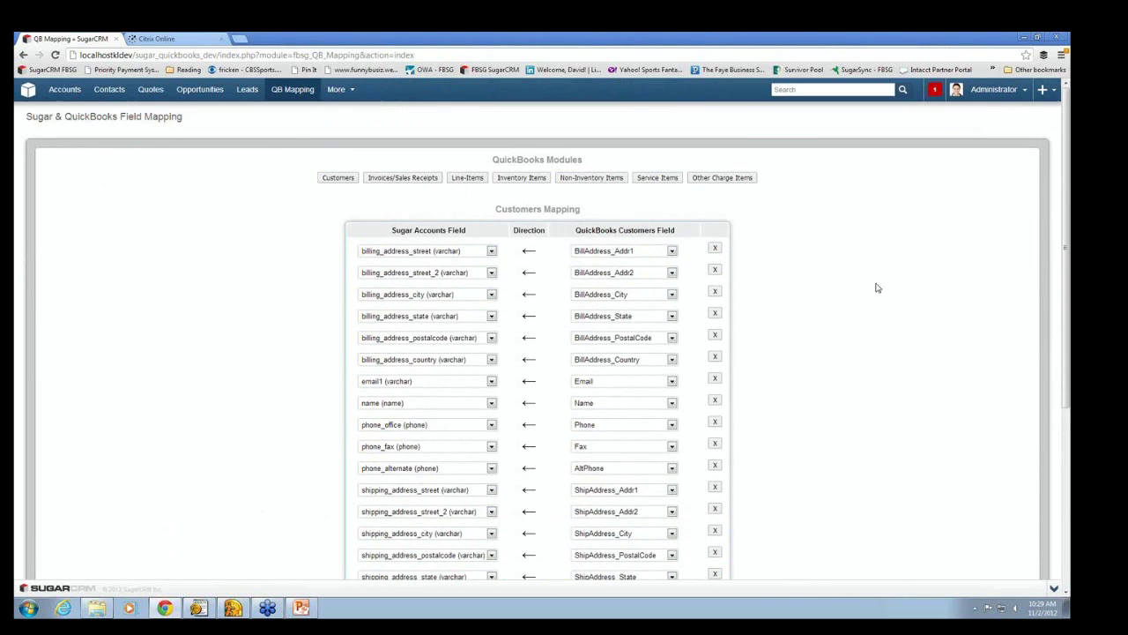
left_click(517, 180)
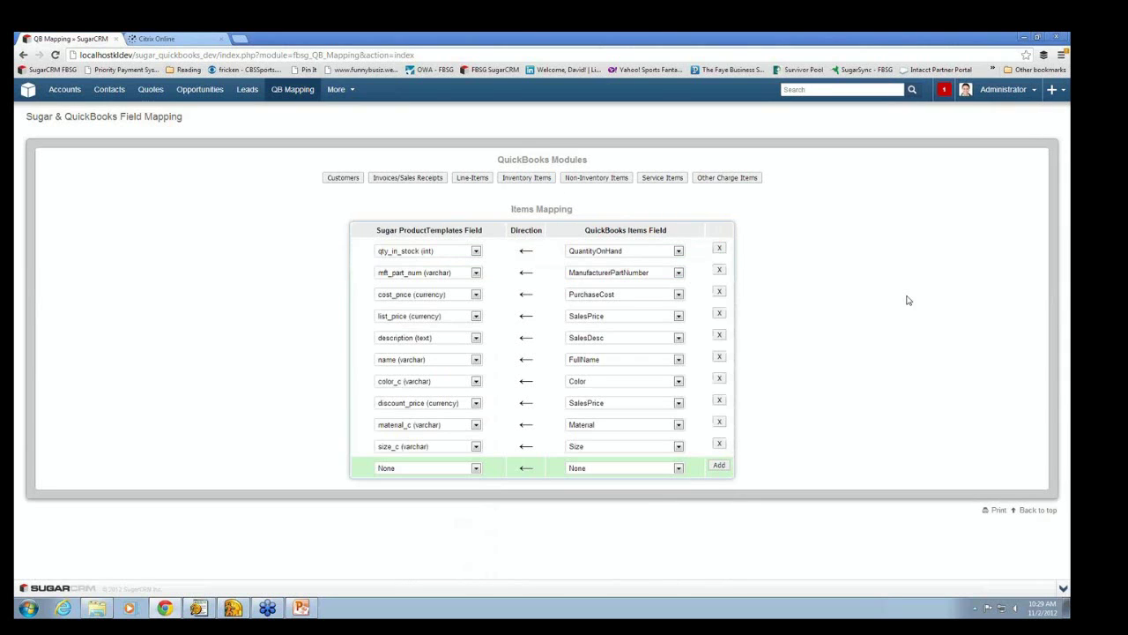
- Map the new row's QuickBooks Color field to Sugar field color_c (varchar)
left_click(679, 469)
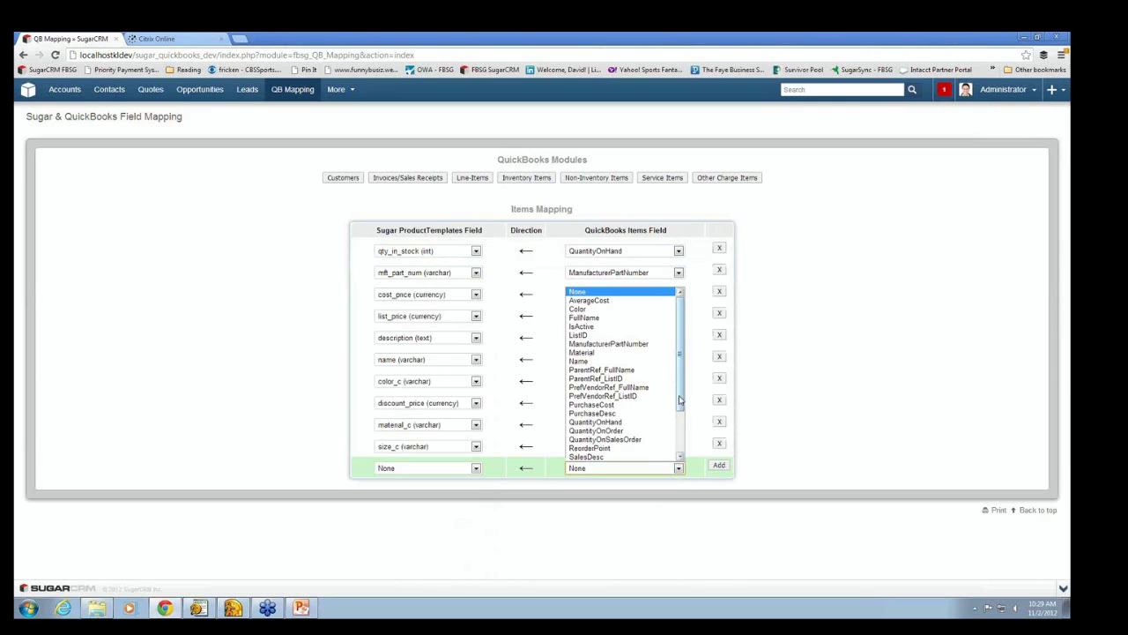
scroll(679, 401, "down", 2)
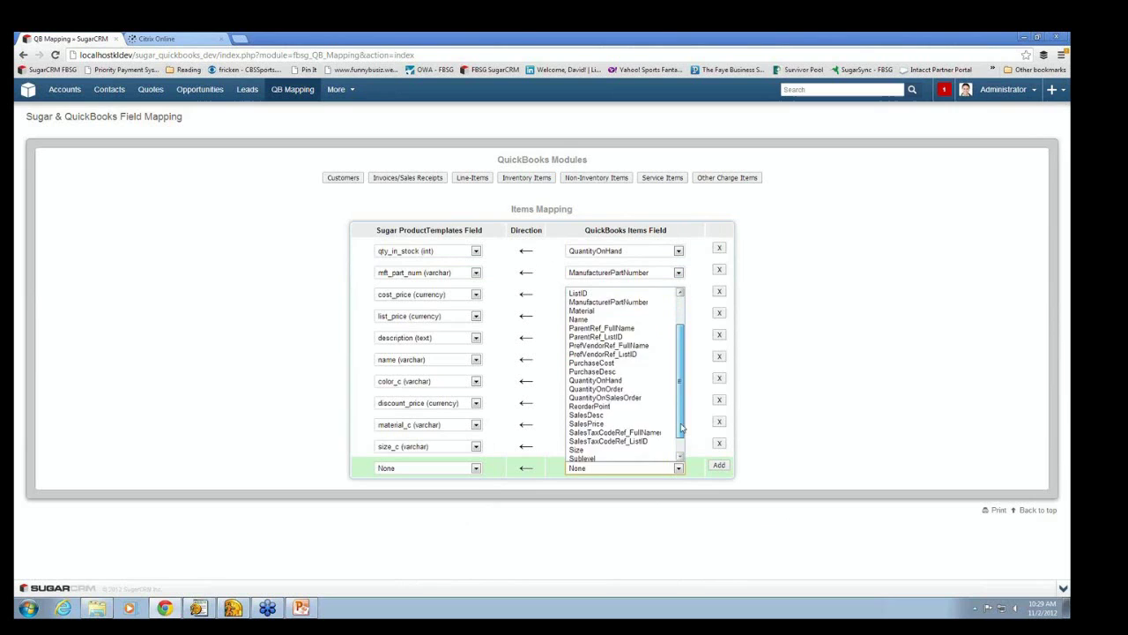
scroll(652, 343, "up", 2)
left_click(643, 309)
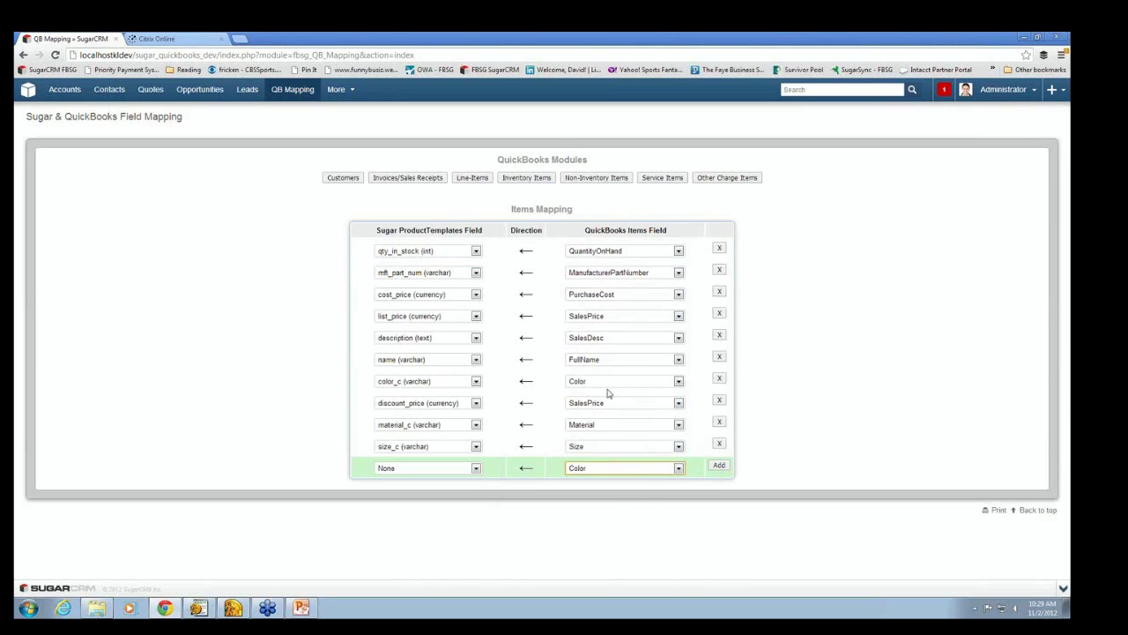
left_click(476, 468)
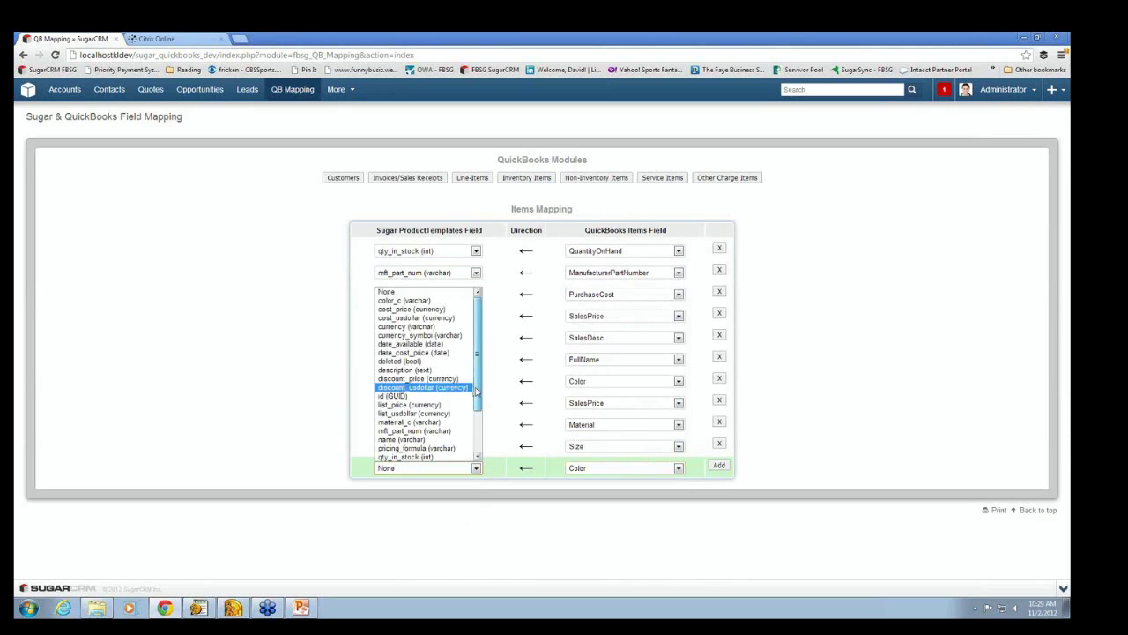
scroll(471, 388, "down", 2)
scroll(467, 353, "up", 2)
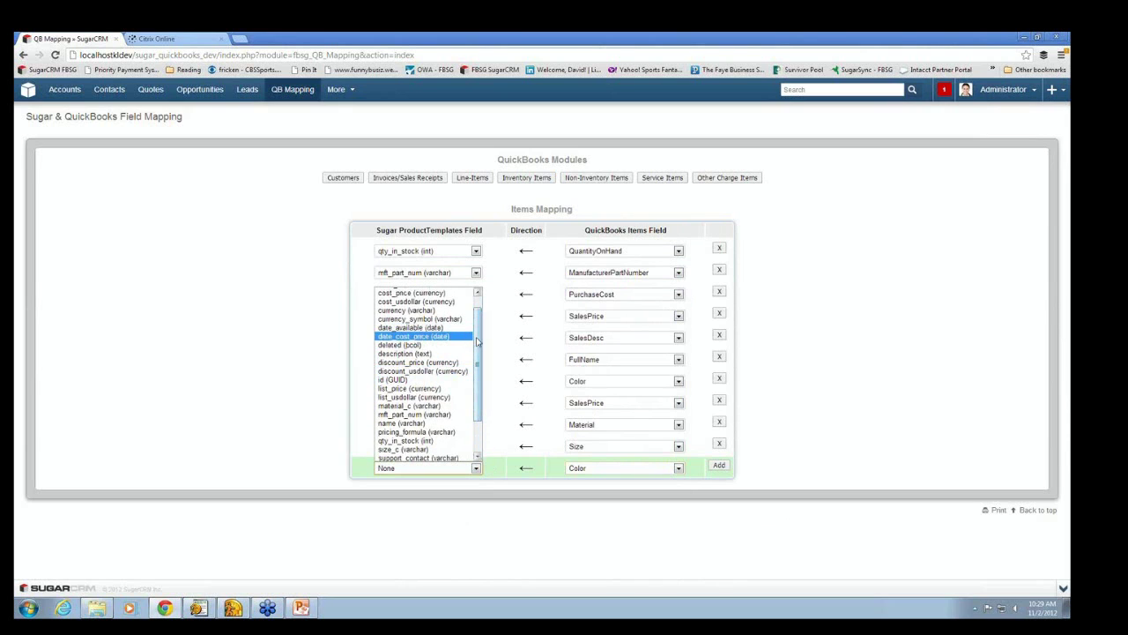
scroll(465, 335, "up", 3)
left_click(445, 304)
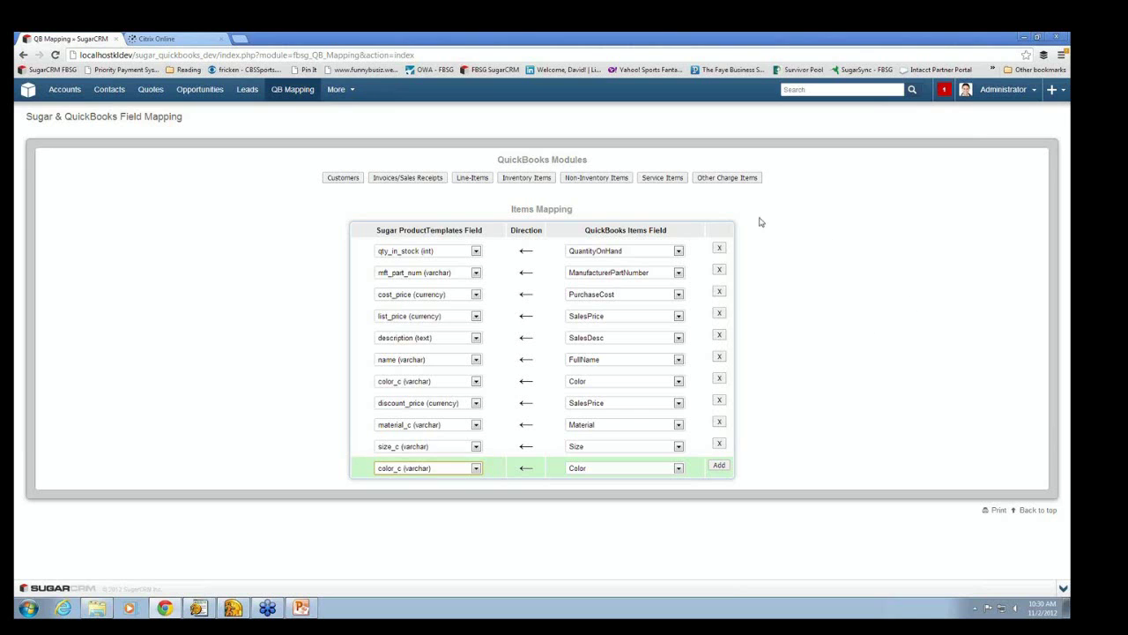
- Reopen Holiday Order from Recently Viewed to see description QuickBooks Sales Order #7024
mouse_move(150, 91)
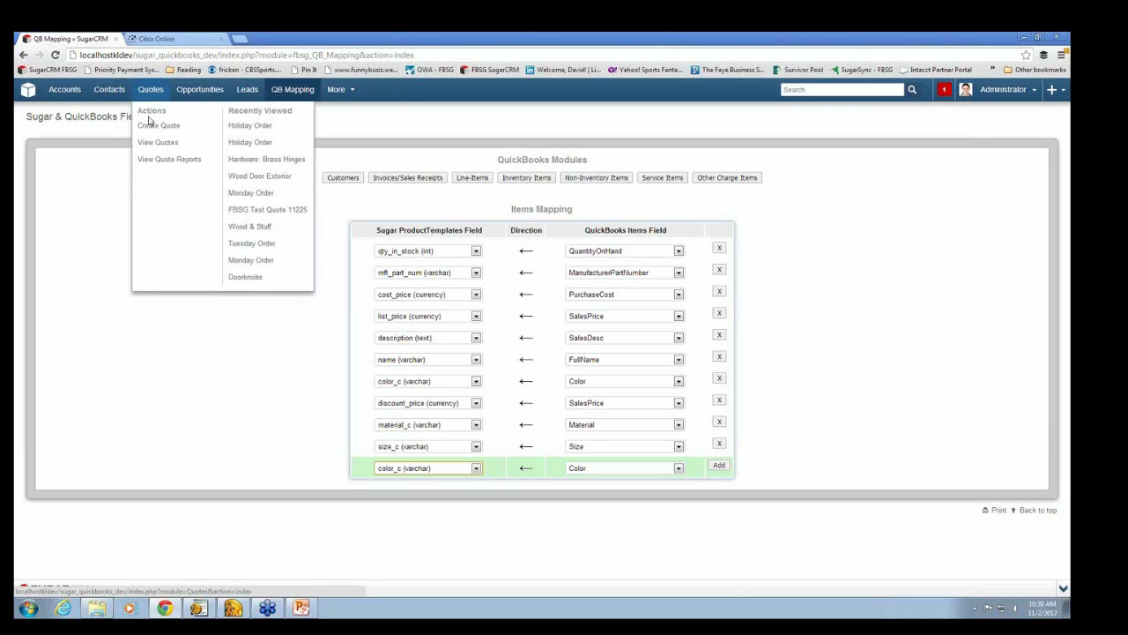
left_click(238, 166)
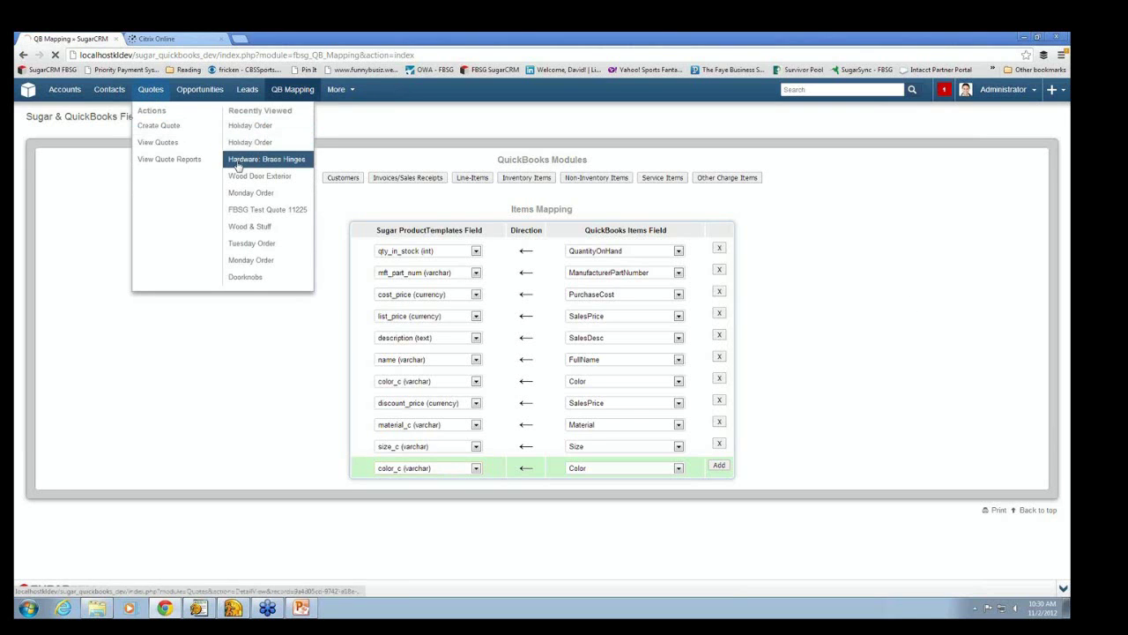
left_click(236, 137)
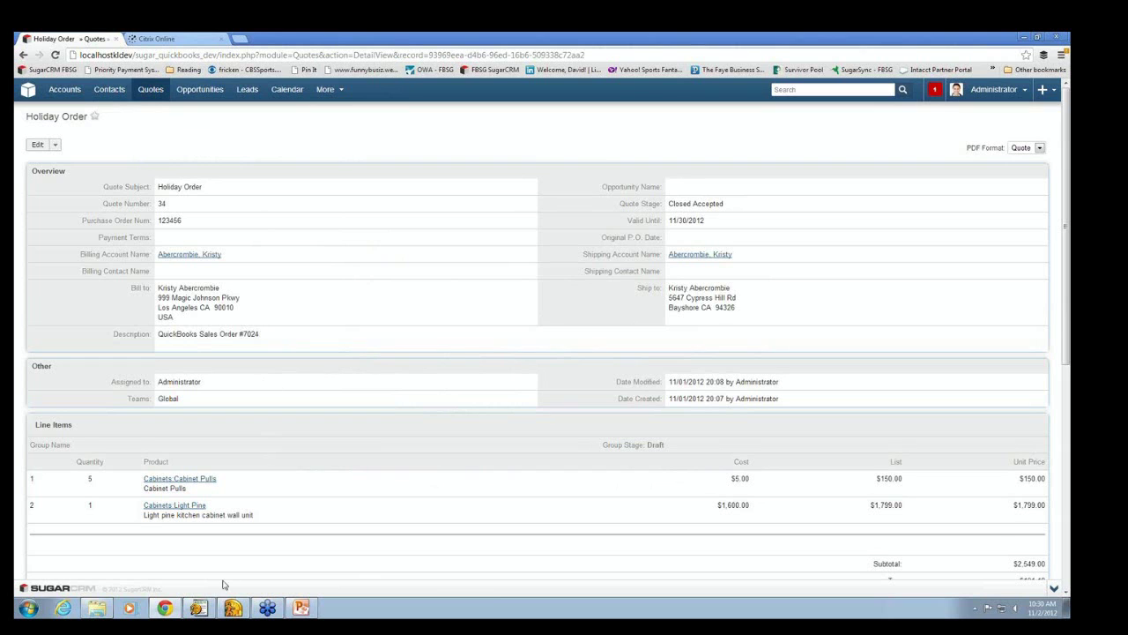
mouse_move(202, 610)
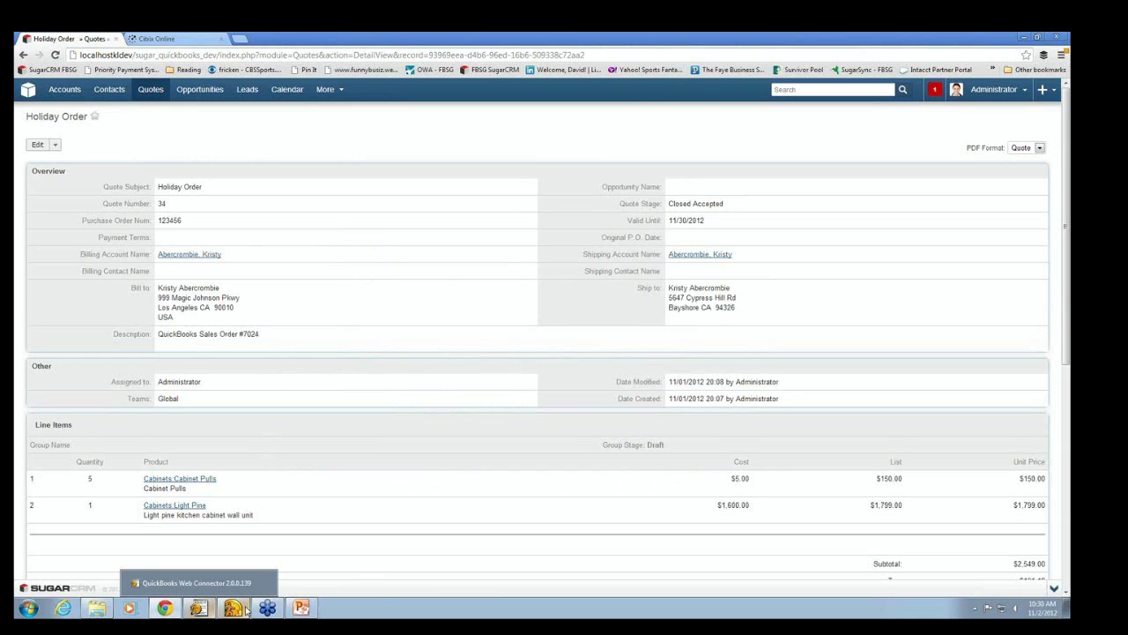
- In the QuickBooks Customer Center, open sales order 7024 totalling 2,740.18
left_click(234, 609)
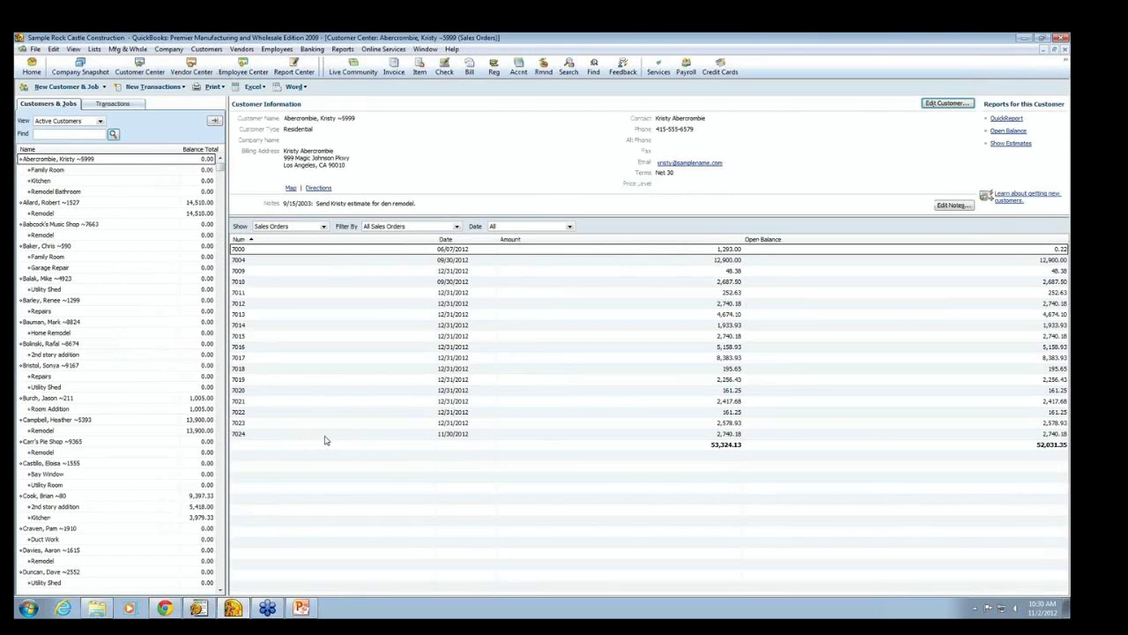
left_click(255, 435)
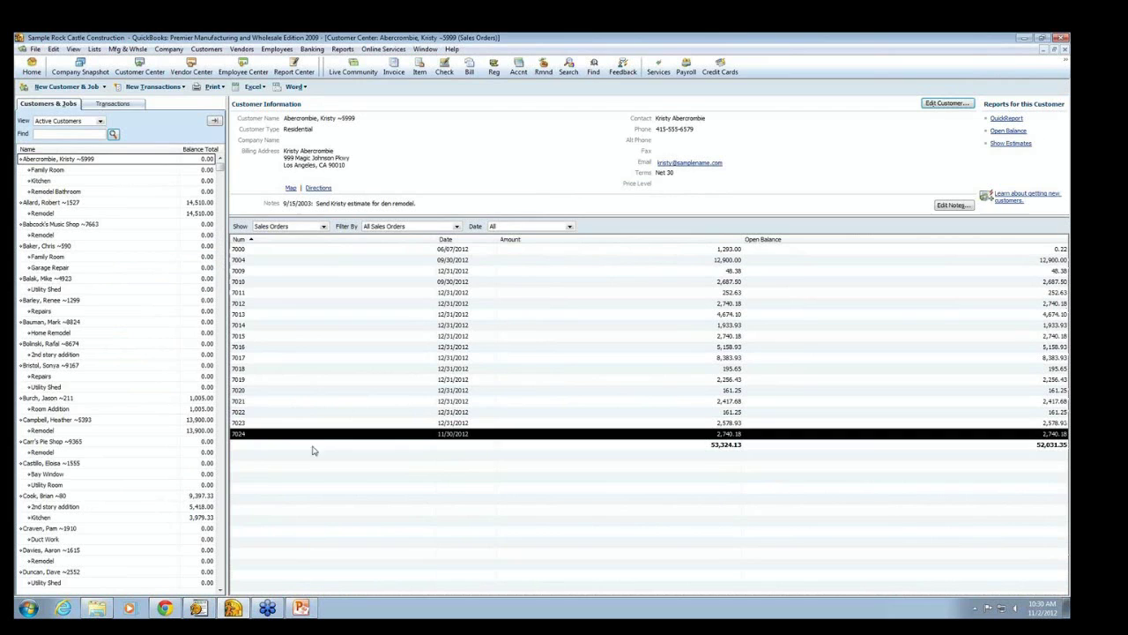
double_click(312, 434)
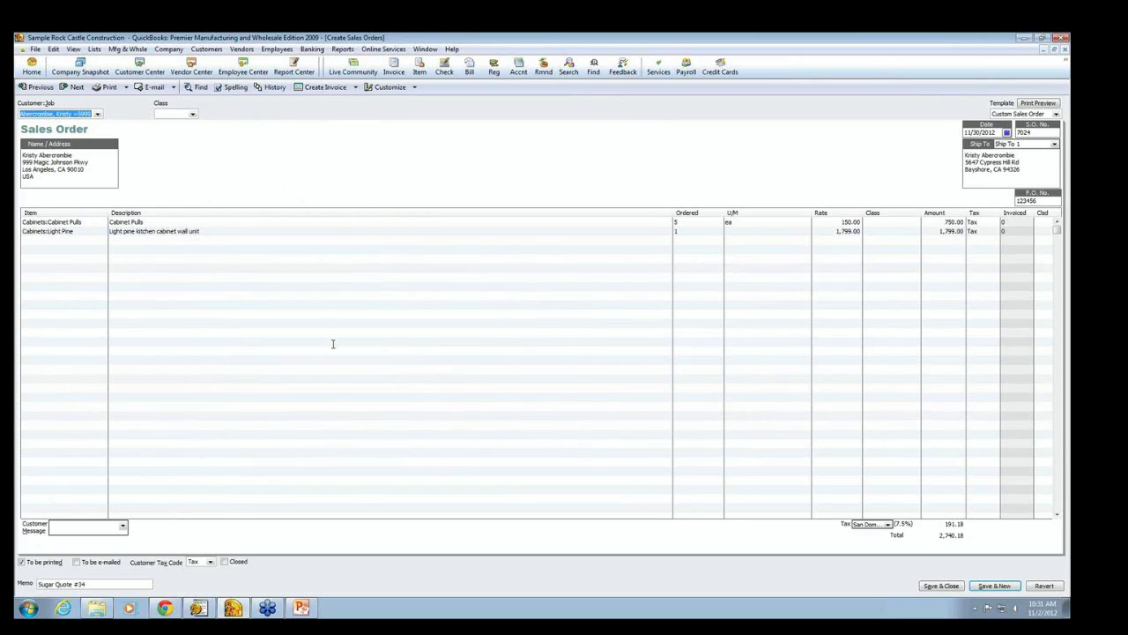
- Return to SugarCRM and go to the My Sugar home dashboard
mouse_move(170, 609)
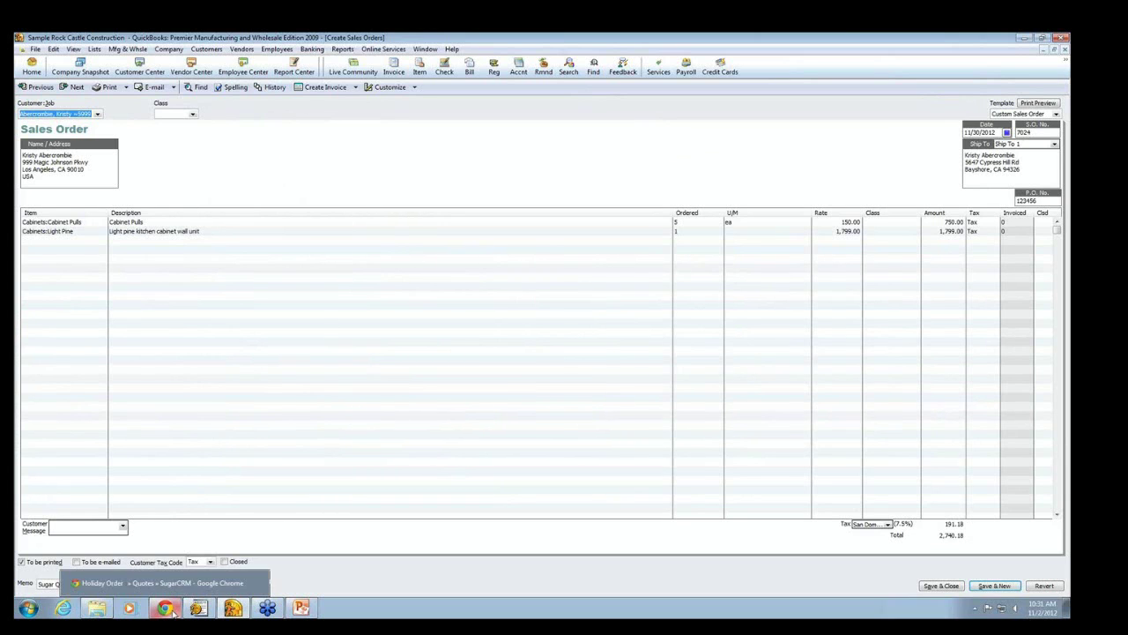
left_click(167, 580)
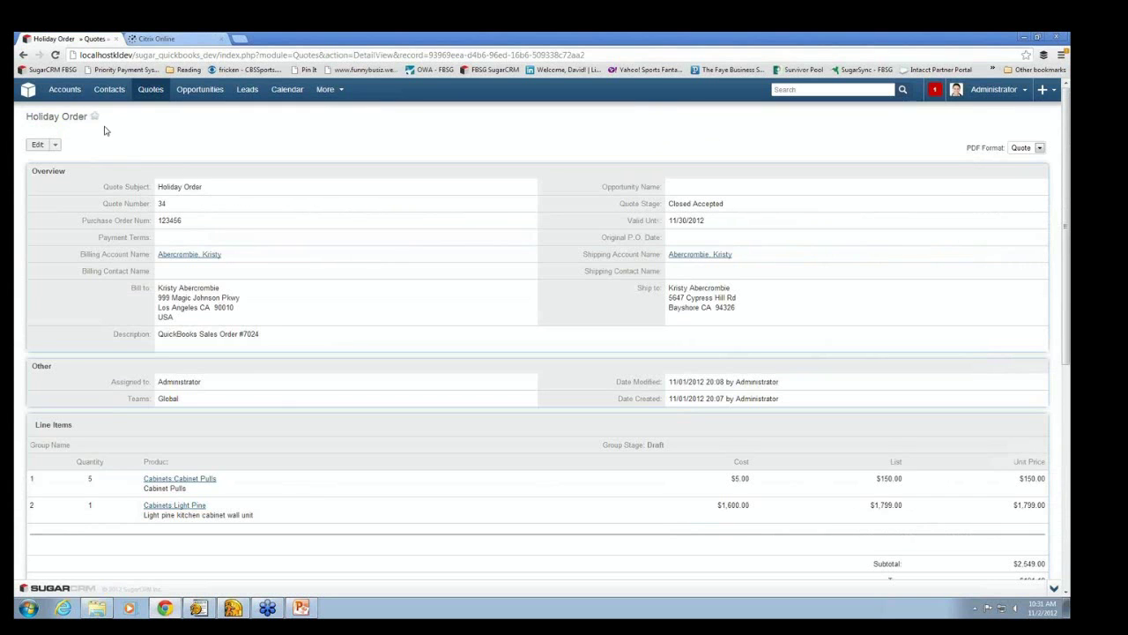
left_click(31, 95)
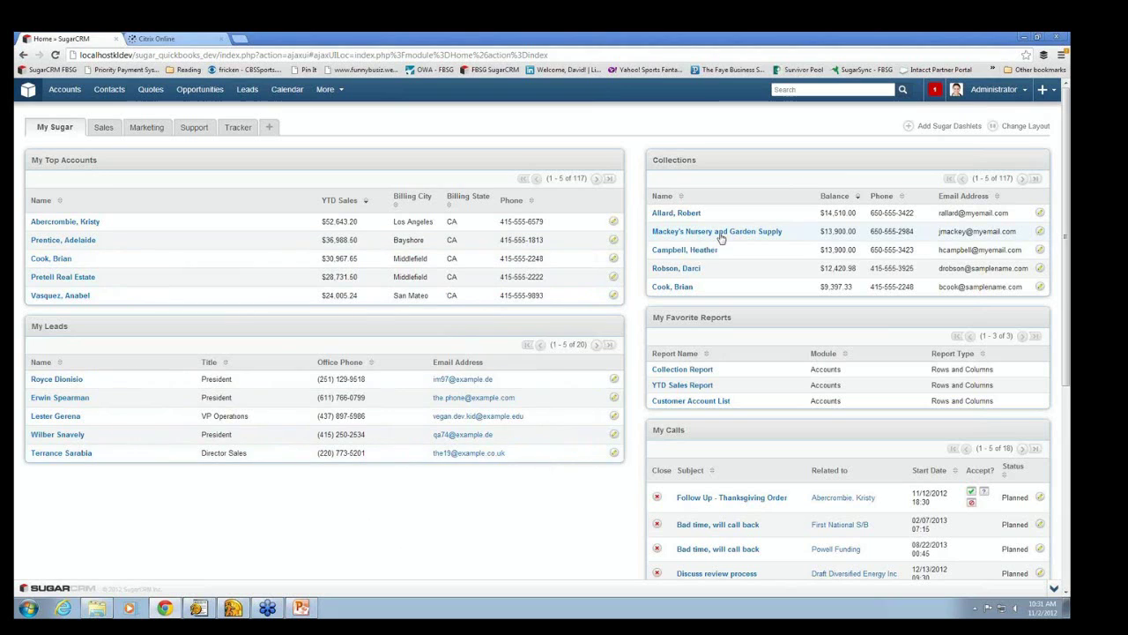
- Page the Collections dashlet to the next five accounts and back to the first five
mouse_move(754, 156)
left_click(1023, 178)
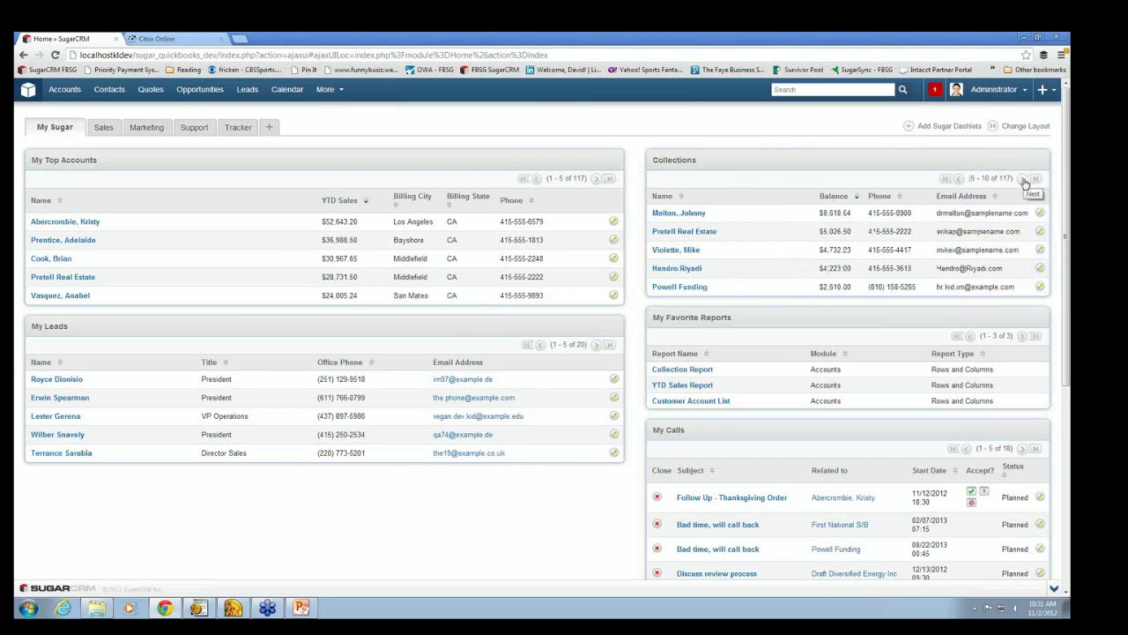
left_click(960, 179)
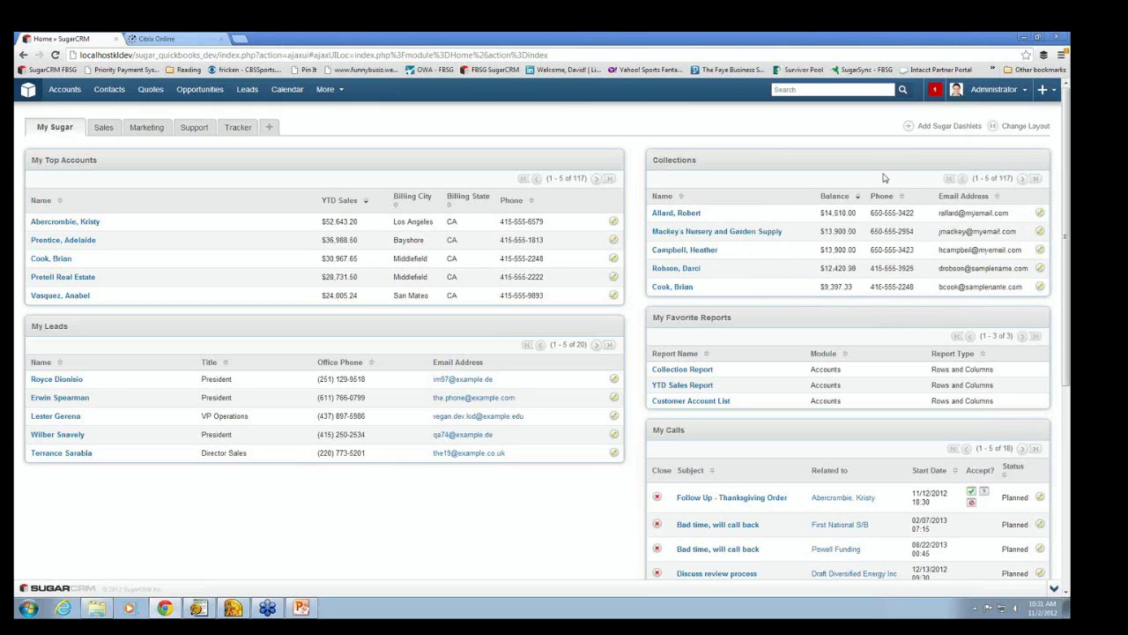
- Open the top Collections account, the one with the 14,510.00 balance
left_click(686, 215)
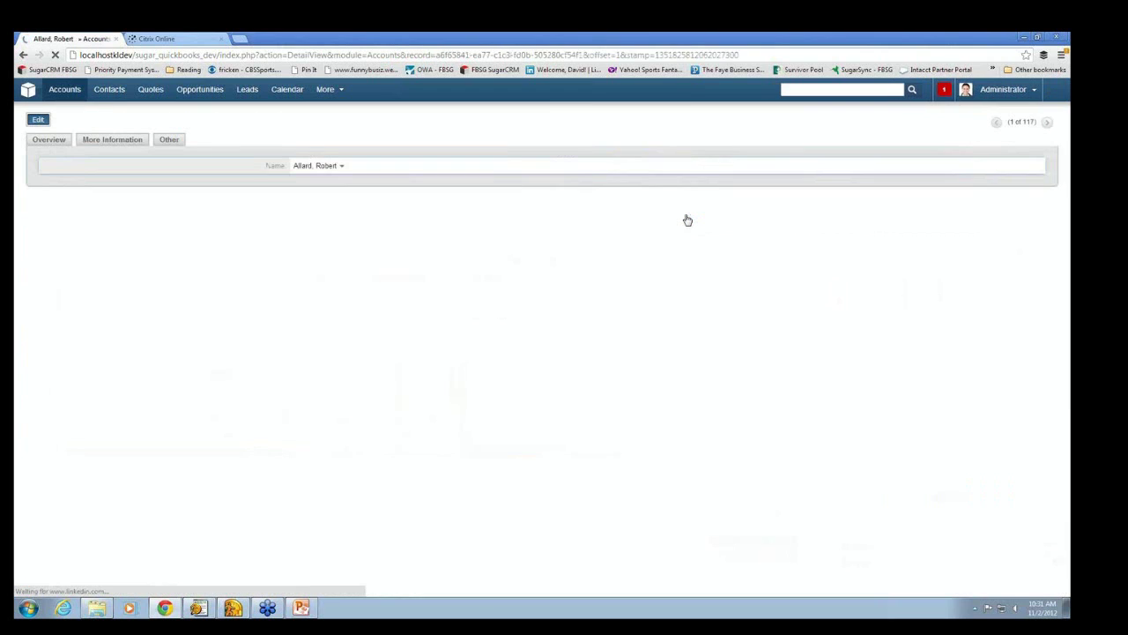